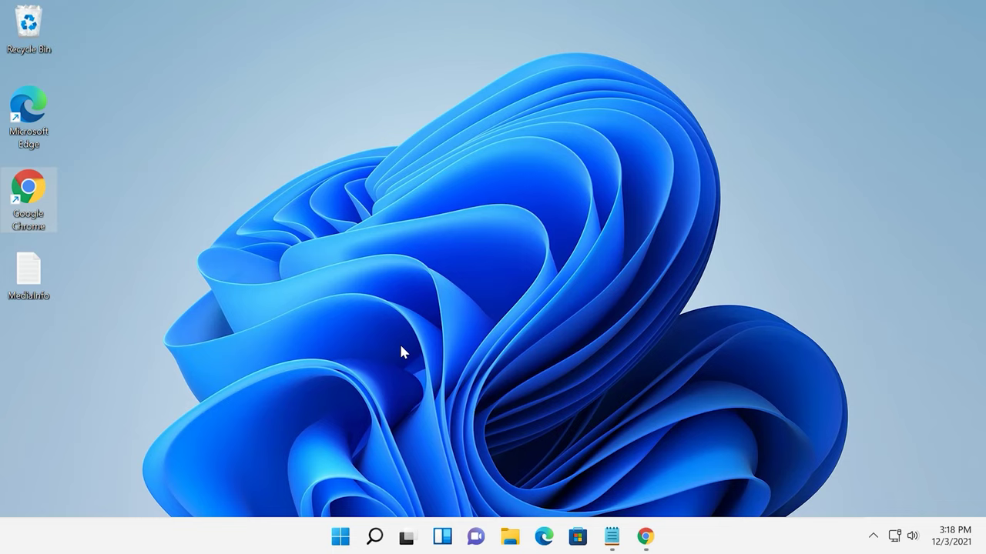
Launch the Registry Editor by running regedit and approve its start
left_click(400, 348)
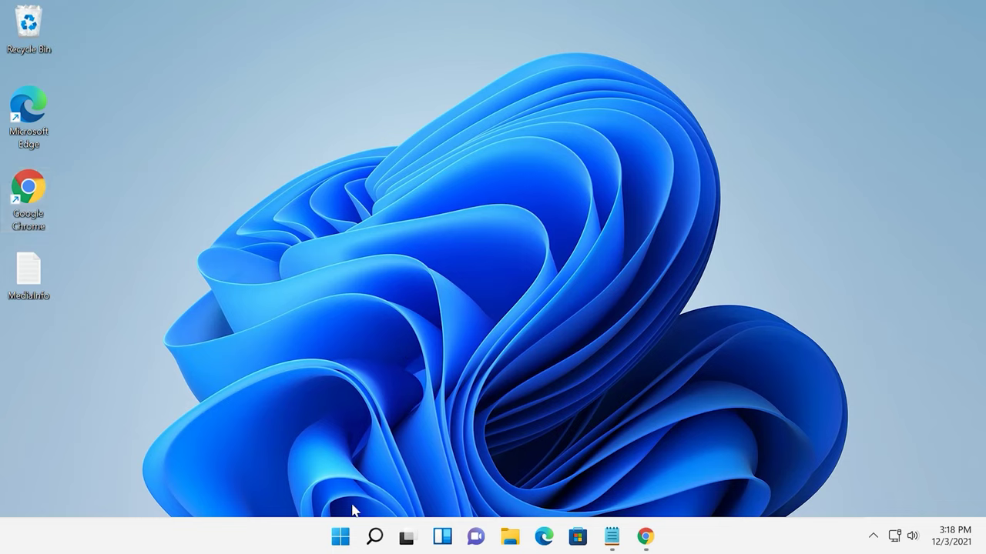
right_click(342, 539)
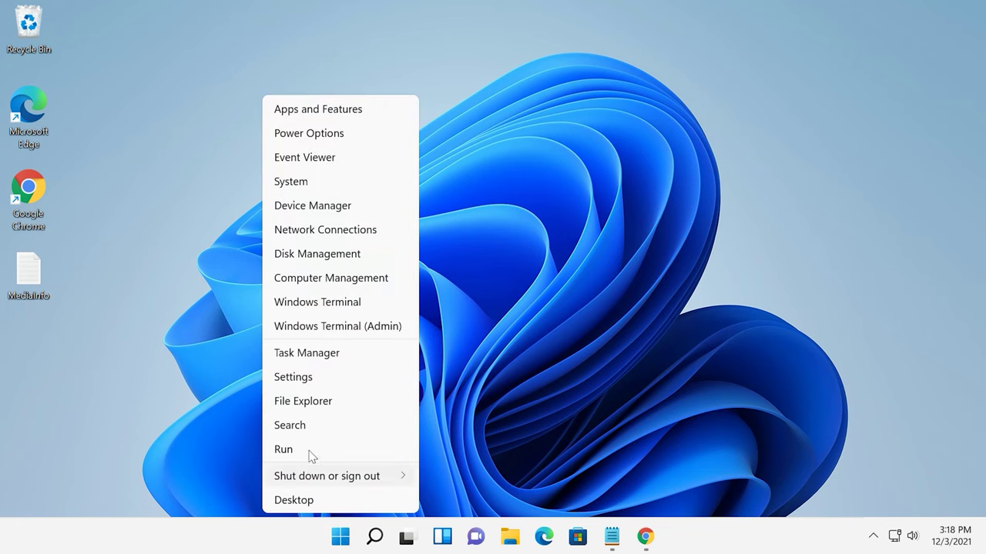
left_click(285, 450)
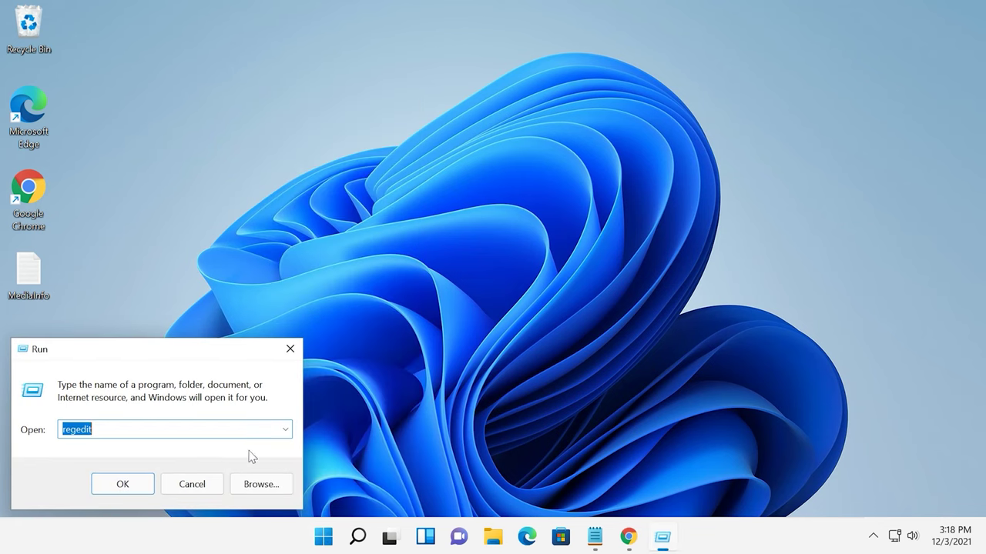
left_click(122, 484)
left_click(408, 385)
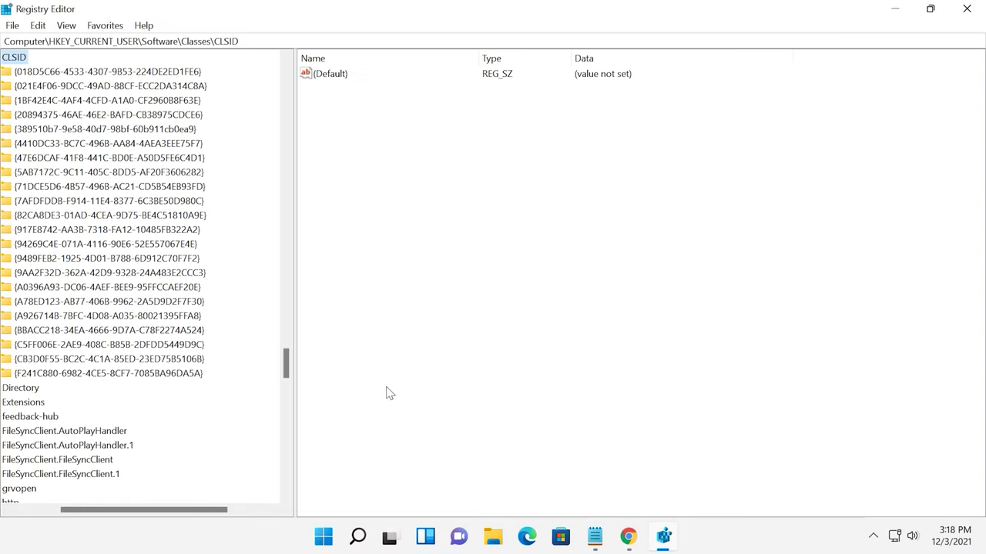
Create a key named {86ca1aa0-34aa-4e8b-a509-50c905bae2a2} under HKEY_CURRENT_USER\Software\Classes\CLSID
double_click(248, 41)
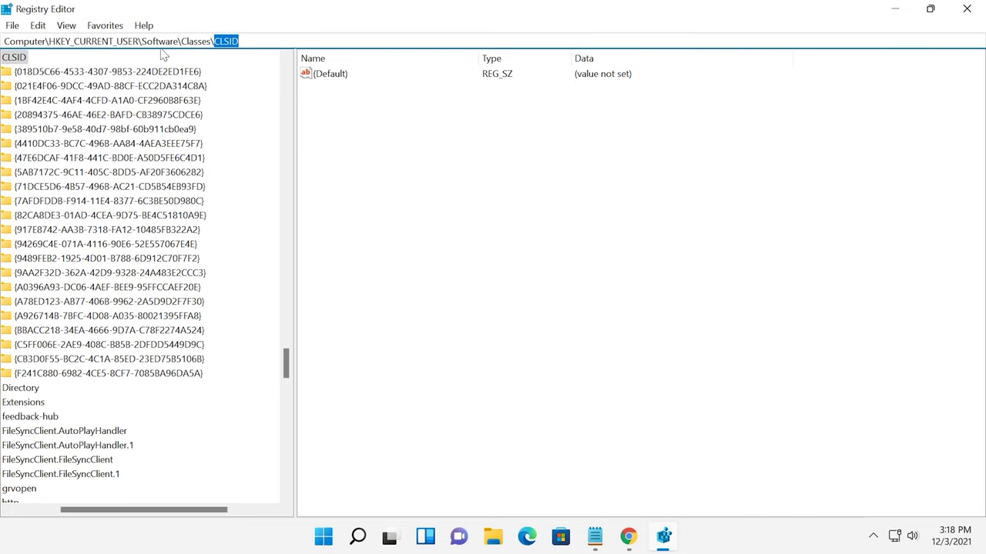
left_click(18, 59)
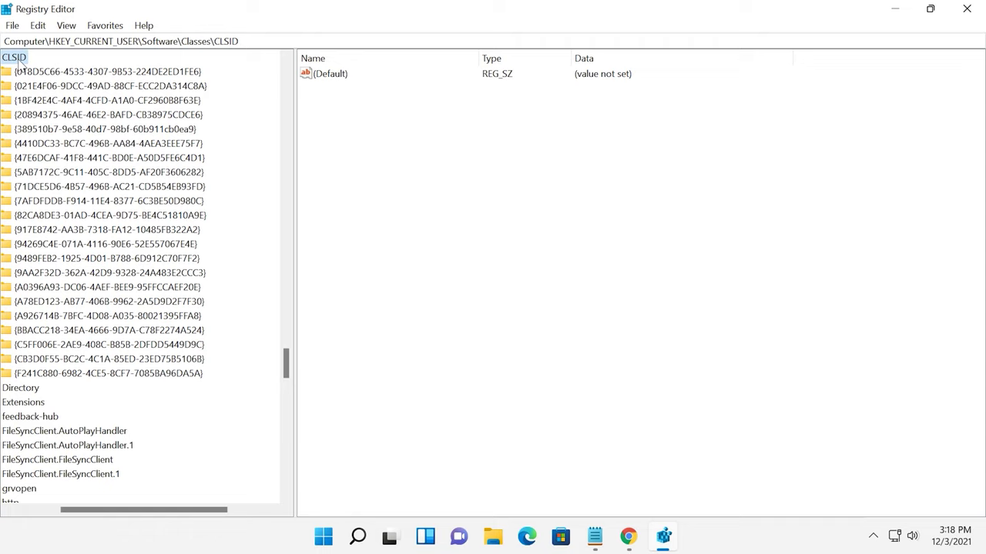
right_click(18, 62)
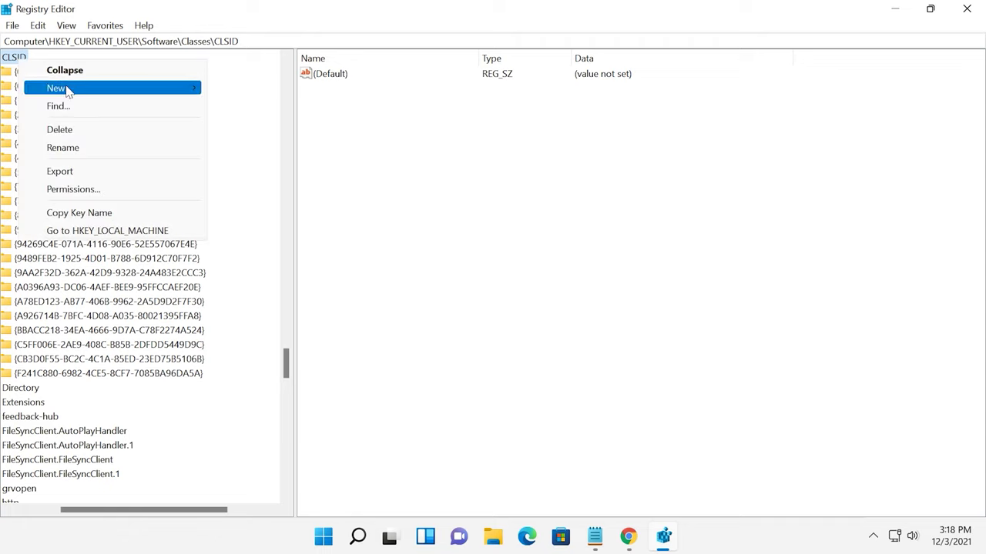
mouse_move(189, 101)
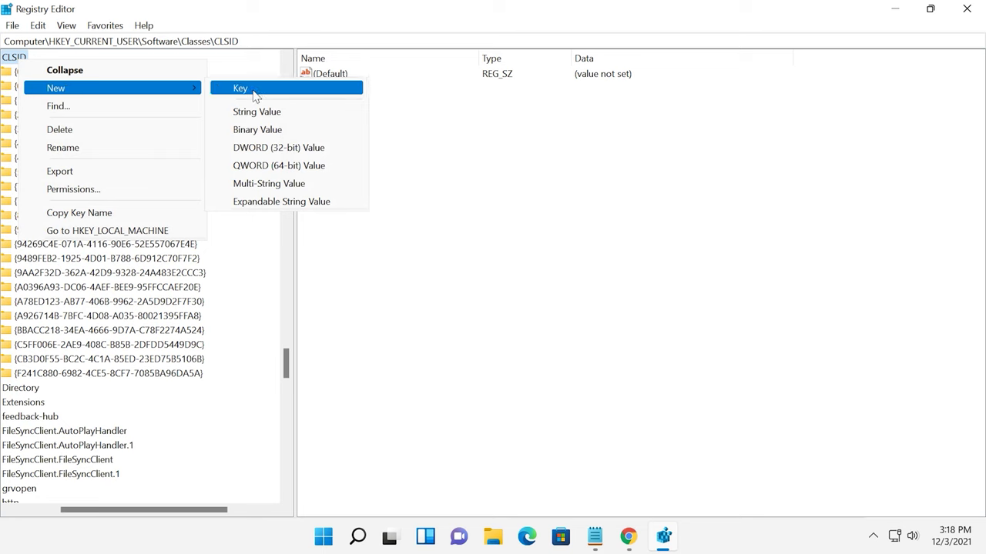
left_click(255, 95)
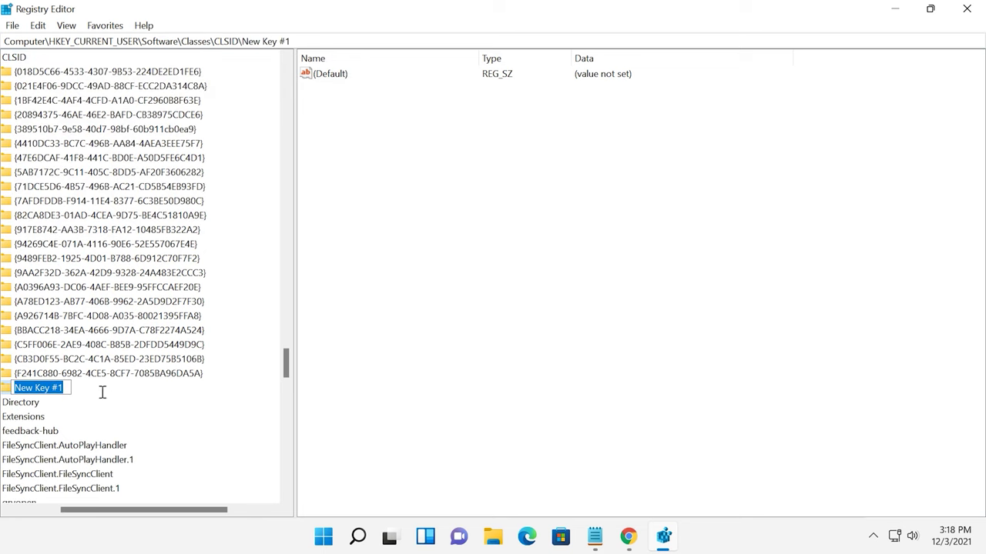
type("{86ca1aa0-34aa-4e8b-a509-50c905bae2a2}")
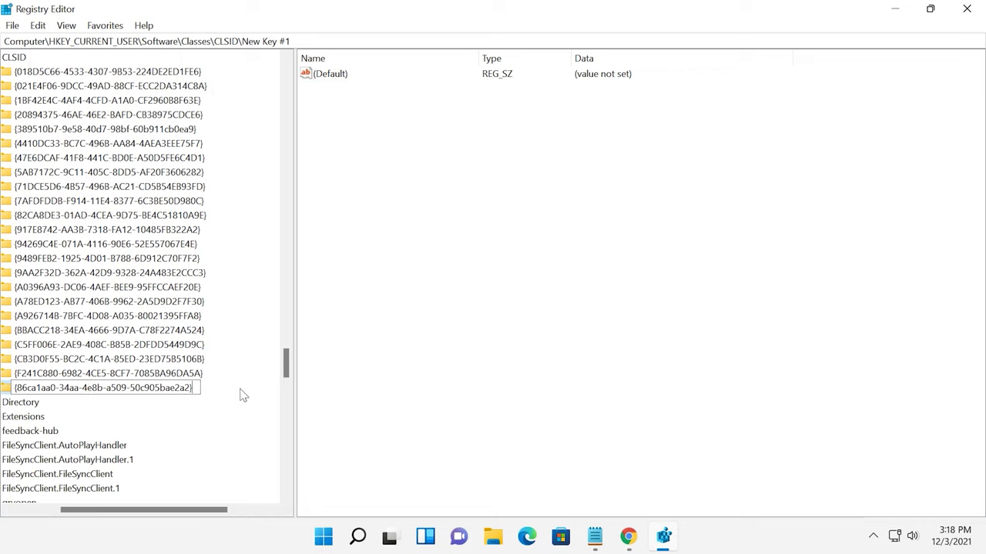
key("Return")
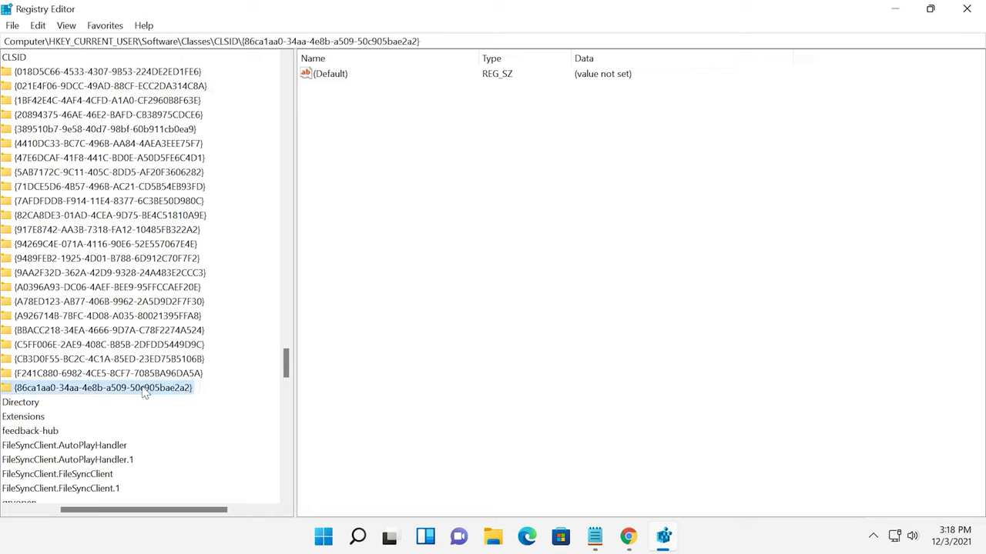
Add a subkey to the new CLSID key and name it InprocServer32, copying the name from the MediaInfo note
right_click(144, 392)
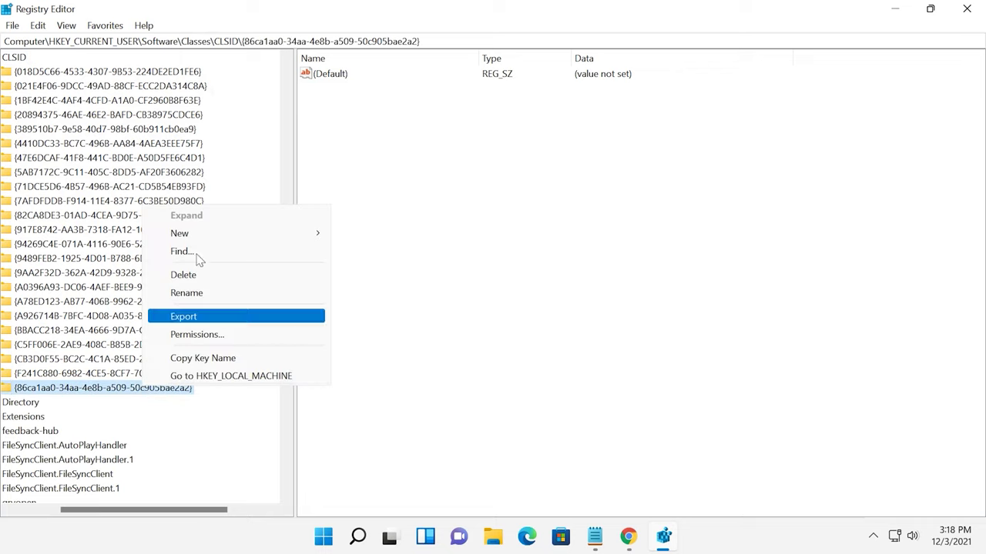
mouse_move(321, 233)
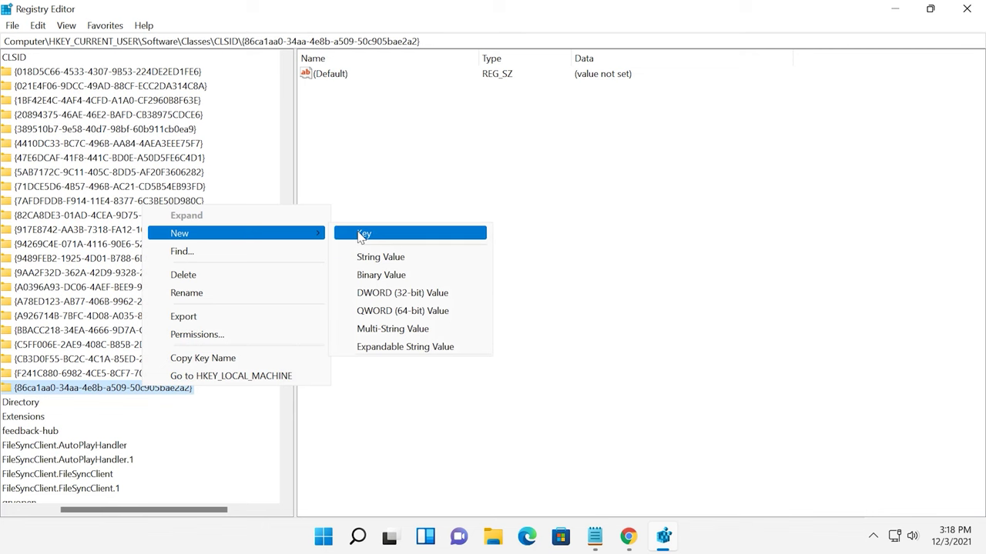
left_click(362, 234)
left_click(595, 539)
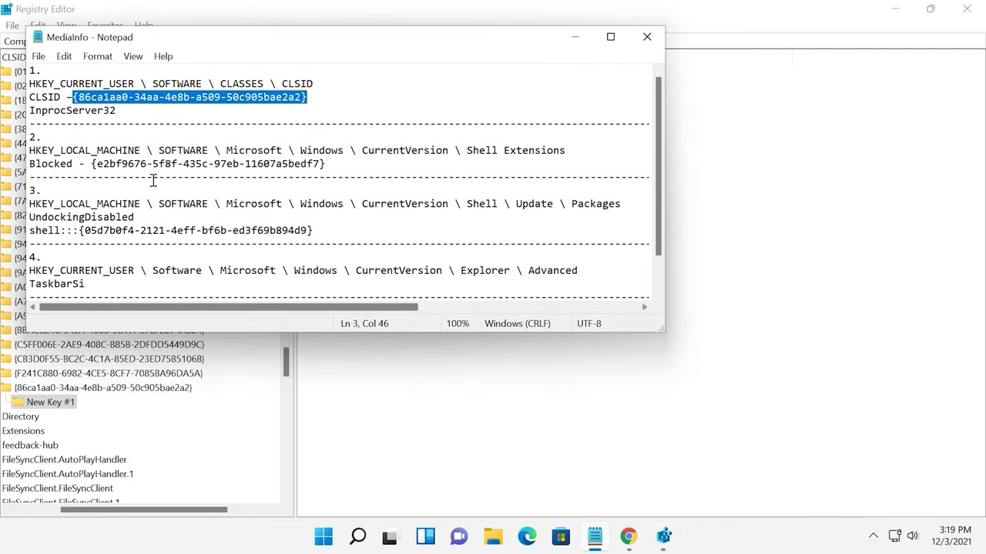
left_click_drag(117, 110, 31, 111)
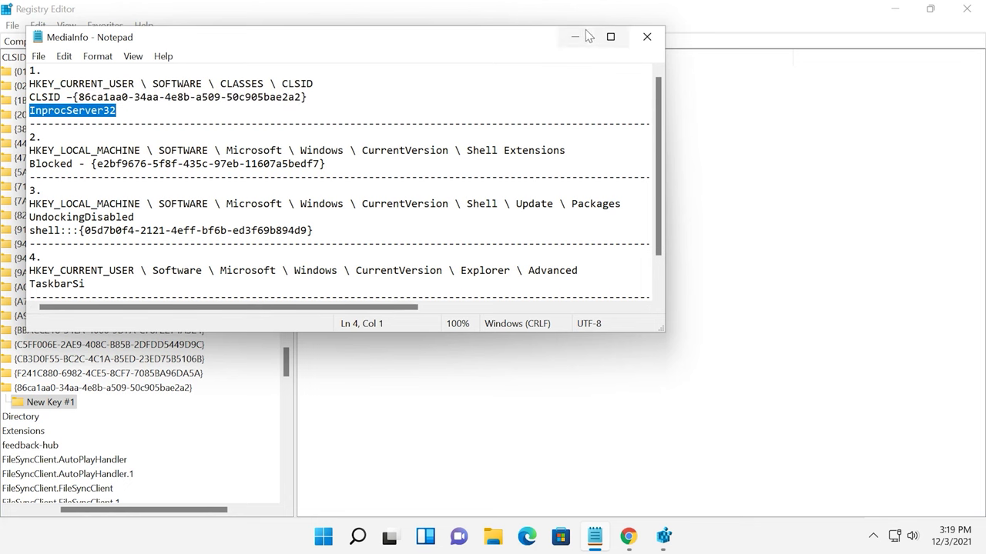
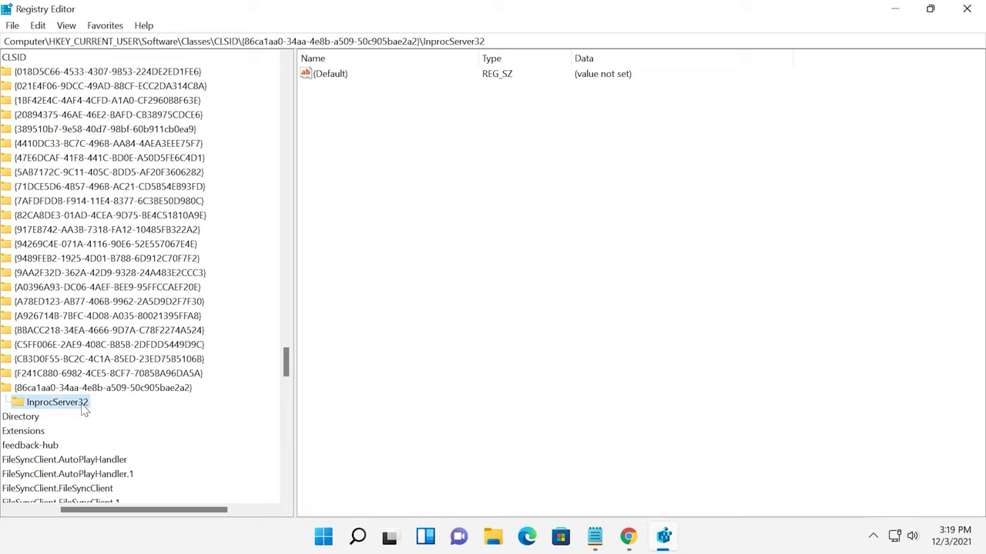
Set the (Default) value of the InprocServer32 key to empty value data
left_click(331, 74)
right_click(331, 76)
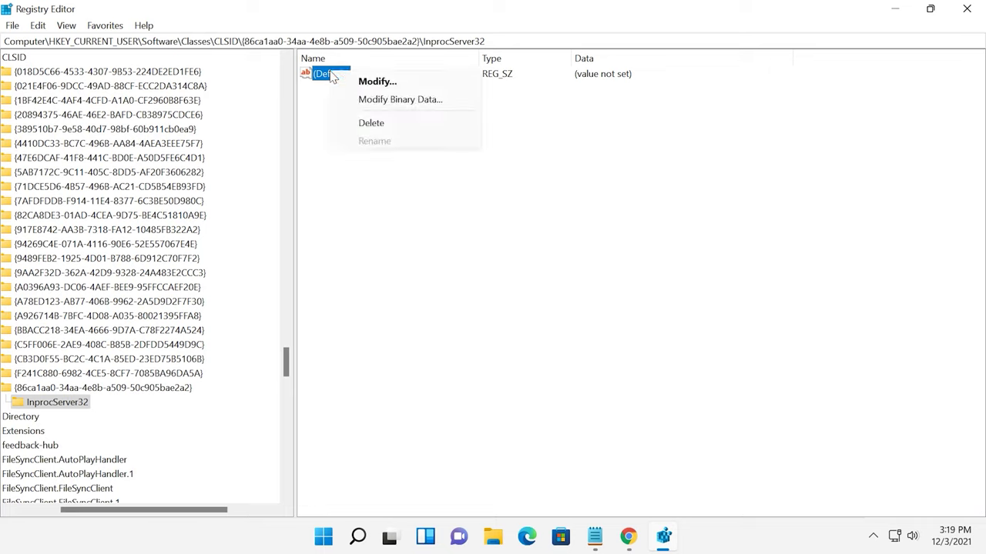
left_click(383, 82)
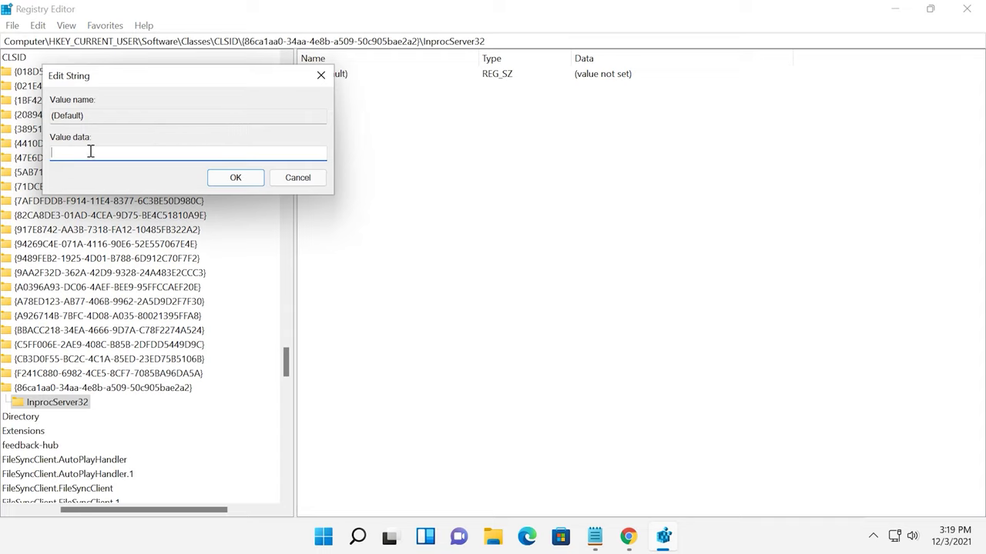
left_click(237, 179)
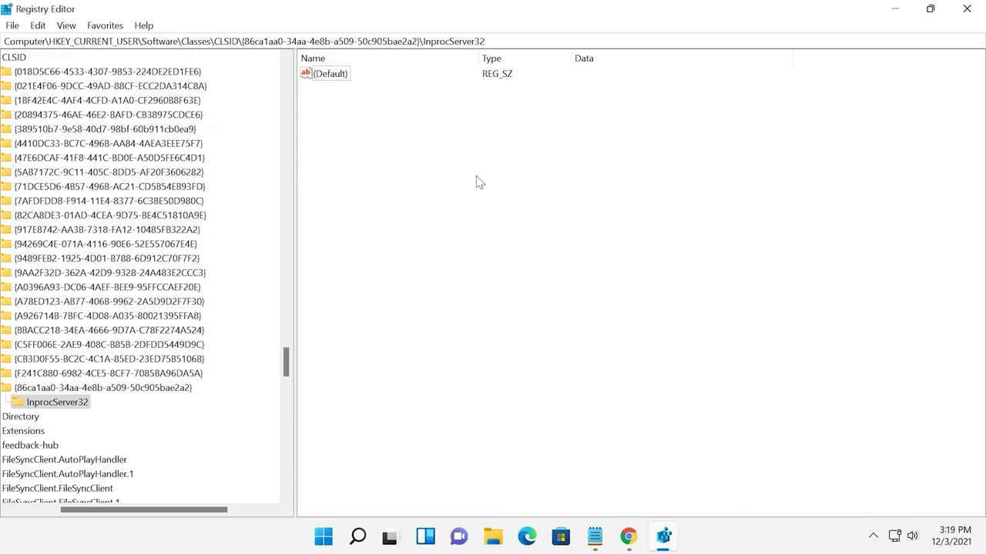
Close the Registry Editor and restart the computer, checking the context menu of the Google Chrome desktop shortcut
left_click(966, 8)
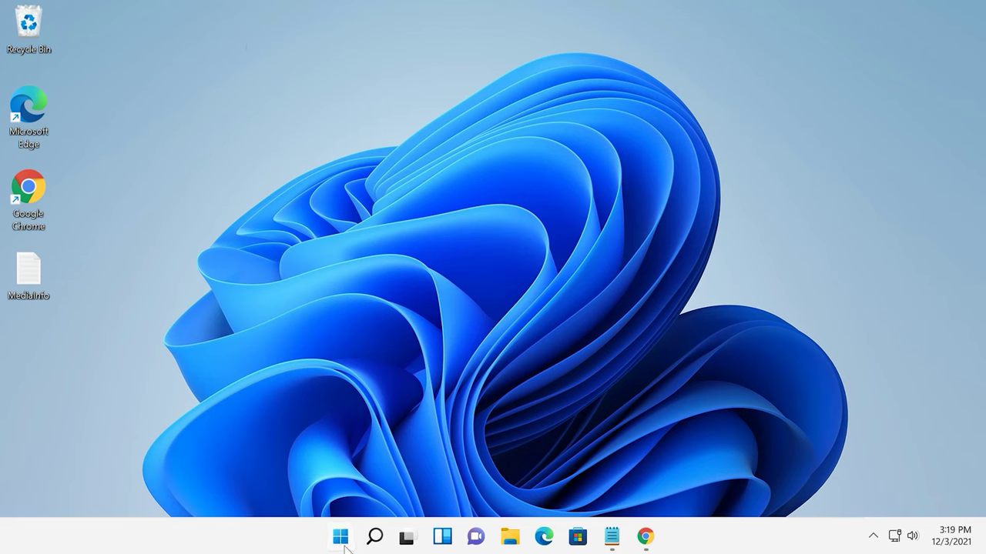
left_click(343, 538)
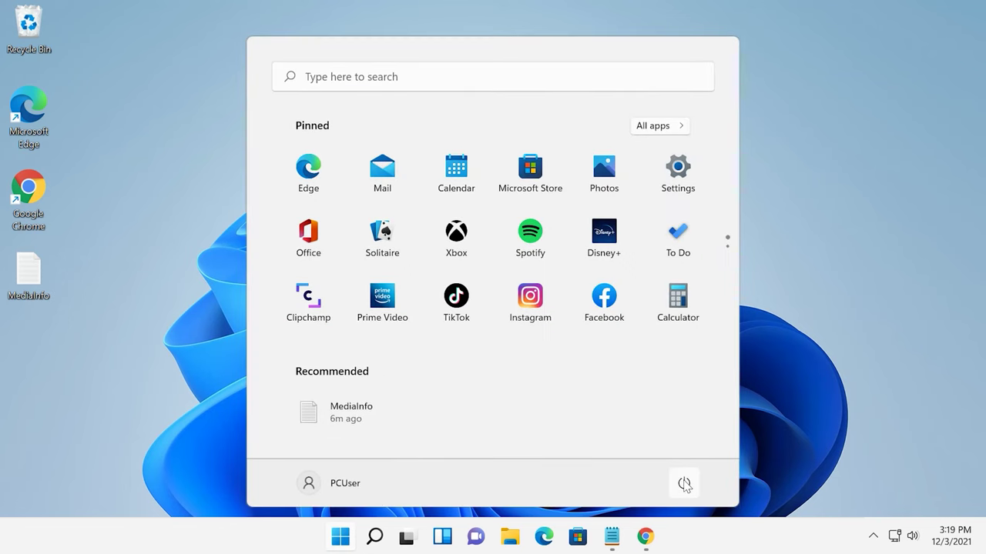
left_click(684, 484)
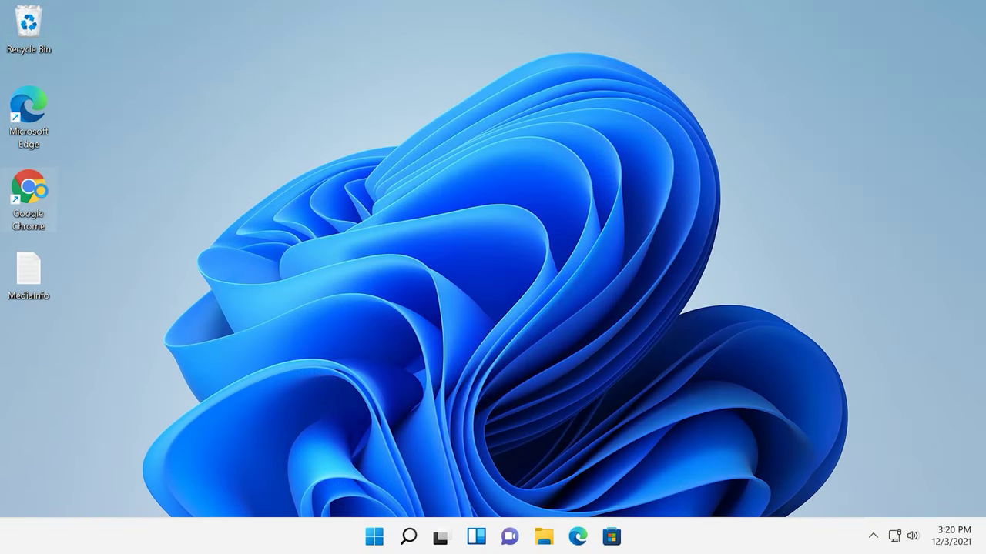
right_click(40, 190)
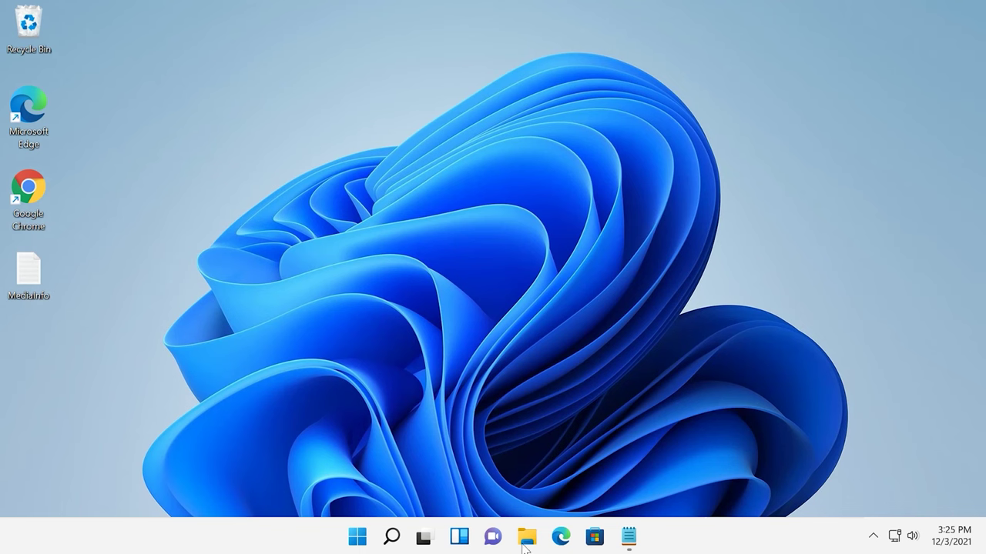
Open a maximized File Explorer window and bring up its Folder Options
left_click(525, 539)
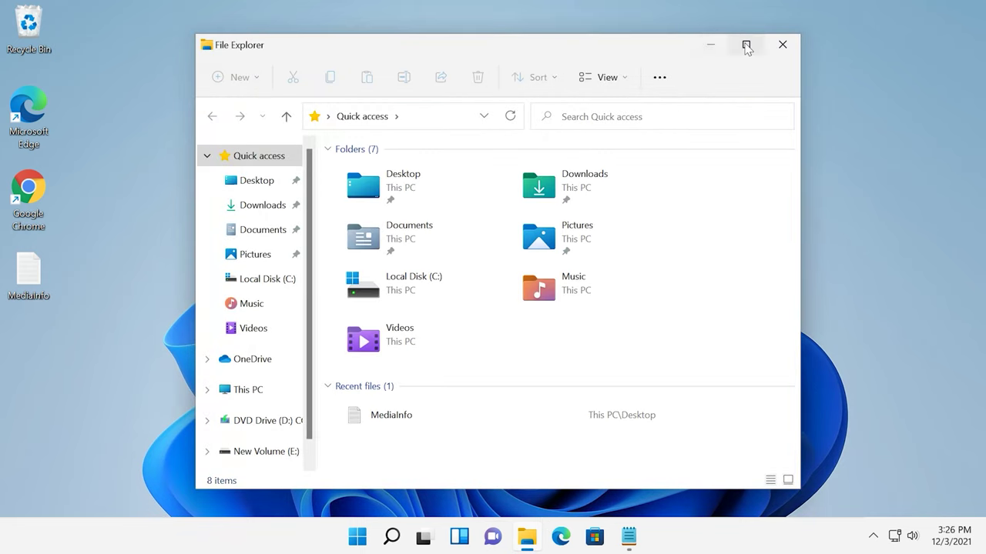
left_click(745, 44)
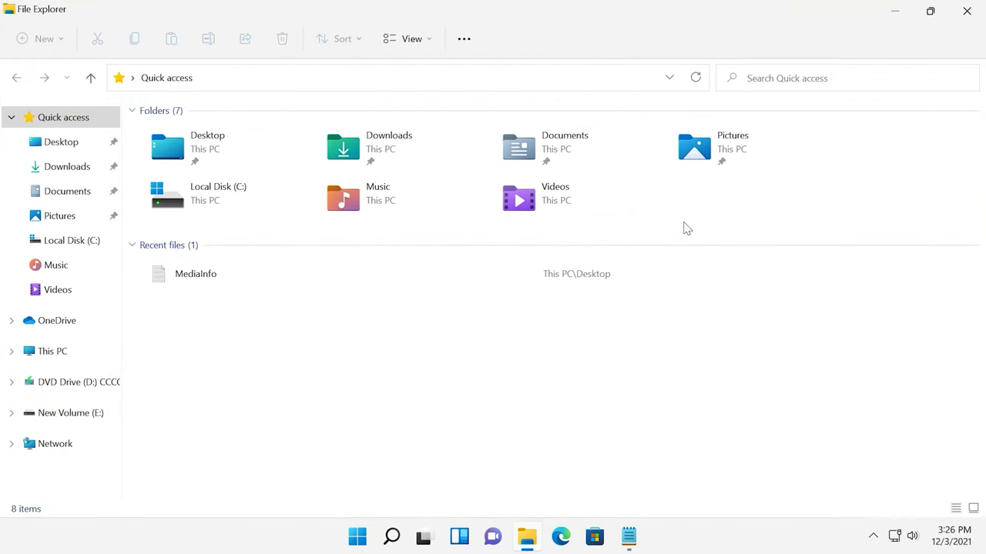
left_click(466, 39)
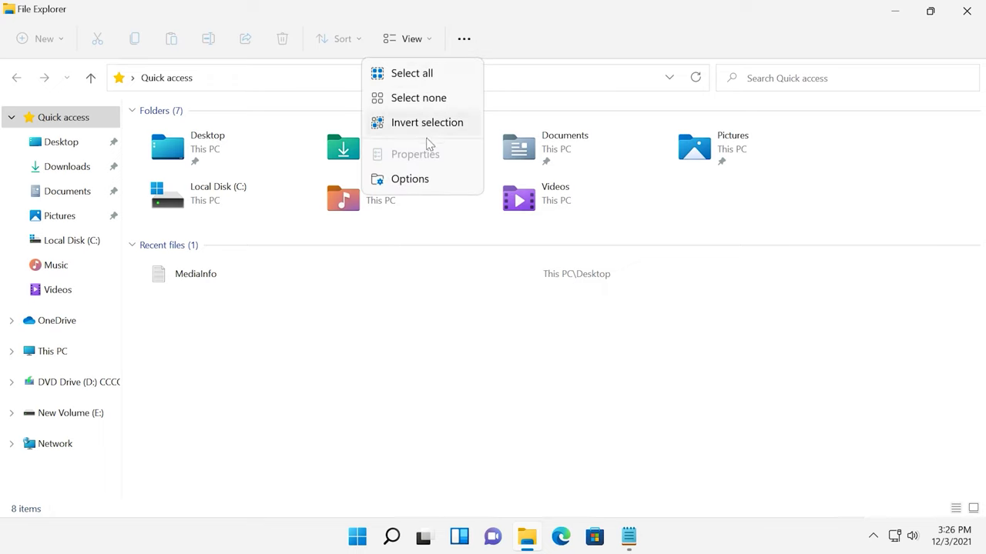
left_click(424, 183)
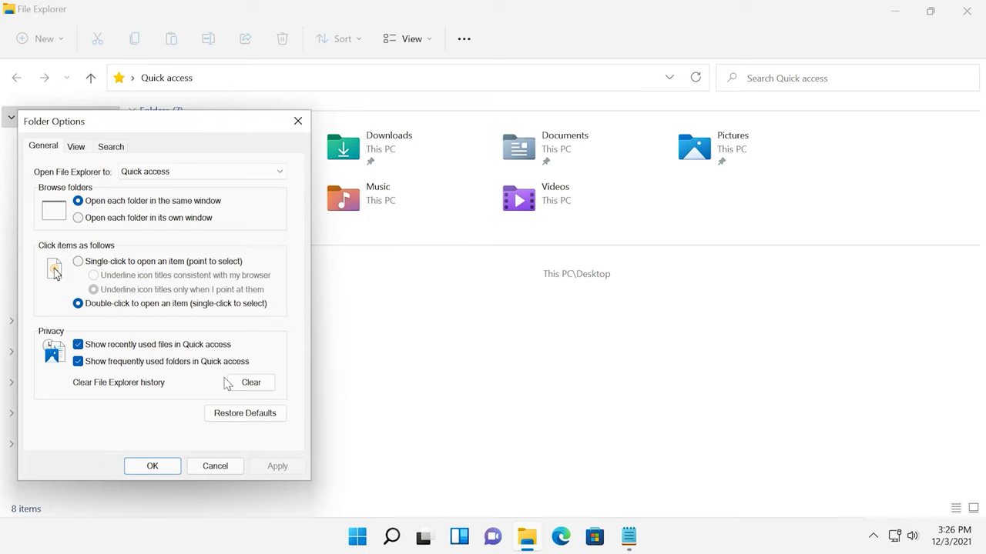
Run regedit again and approve its start to return to the Registry Editor
right_click(362, 539)
left_click(325, 456)
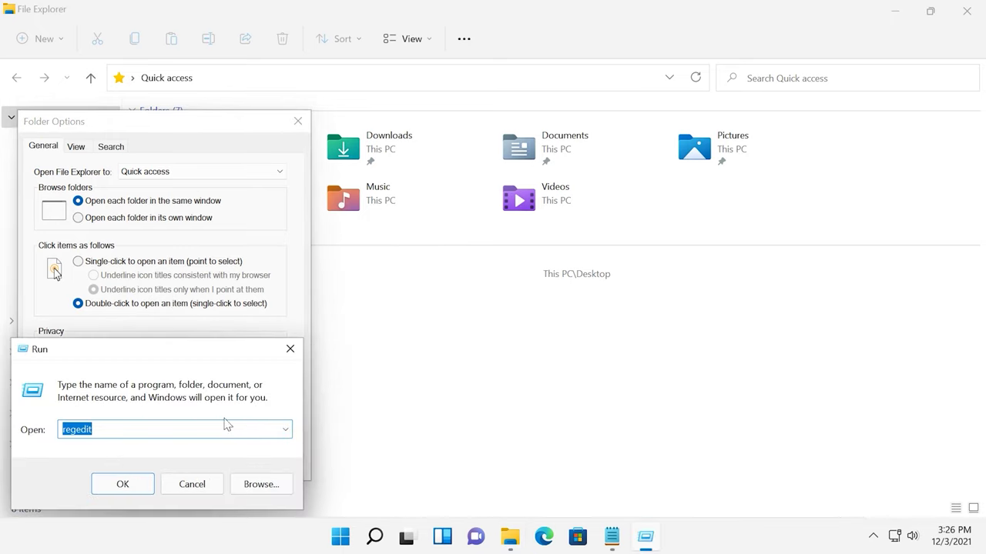
left_click(146, 480)
left_click(415, 389)
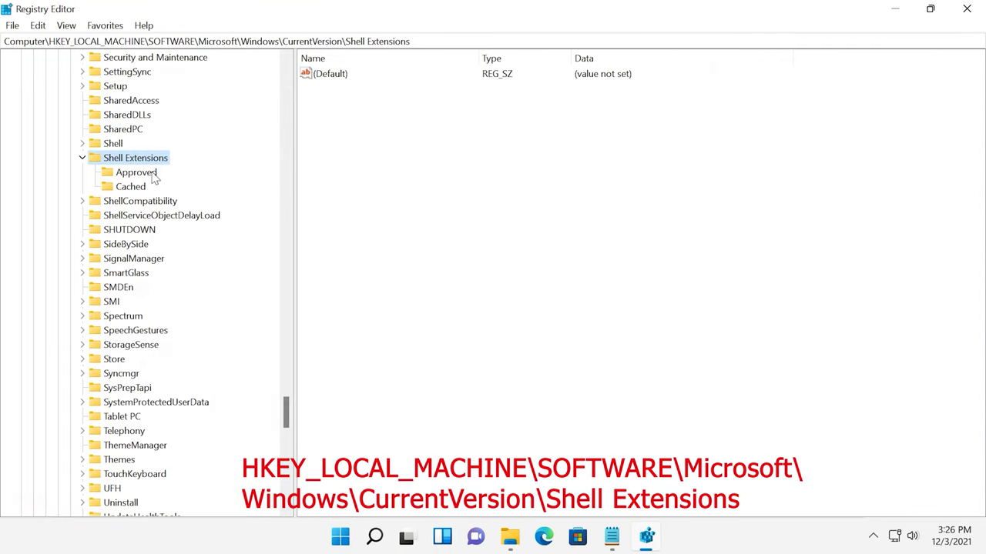
Create a key named Blocked under HKEY_LOCAL_MACHINE\SOFTWARE\Microsoft\Windows\CurrentVersion\Shell Extensions
right_click(139, 160)
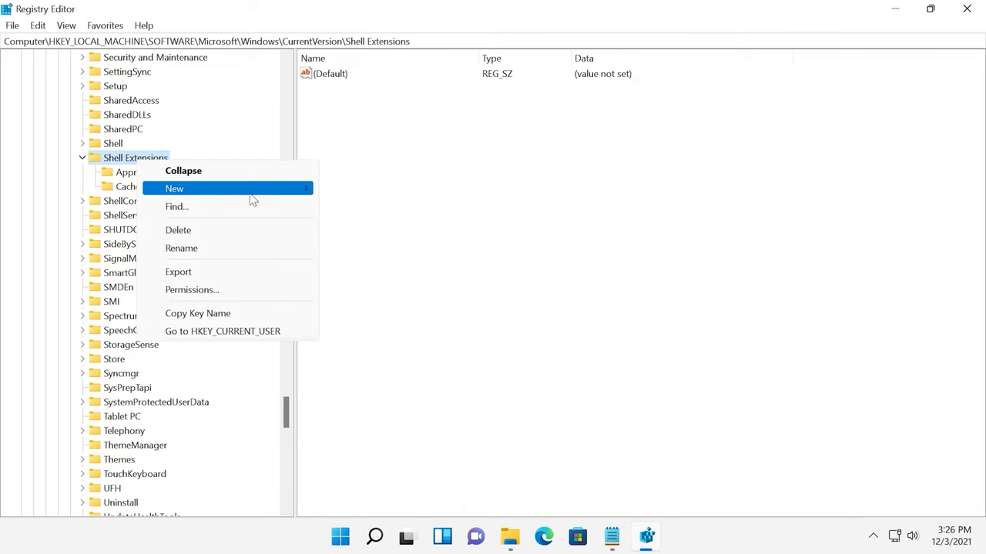
mouse_move(252, 200)
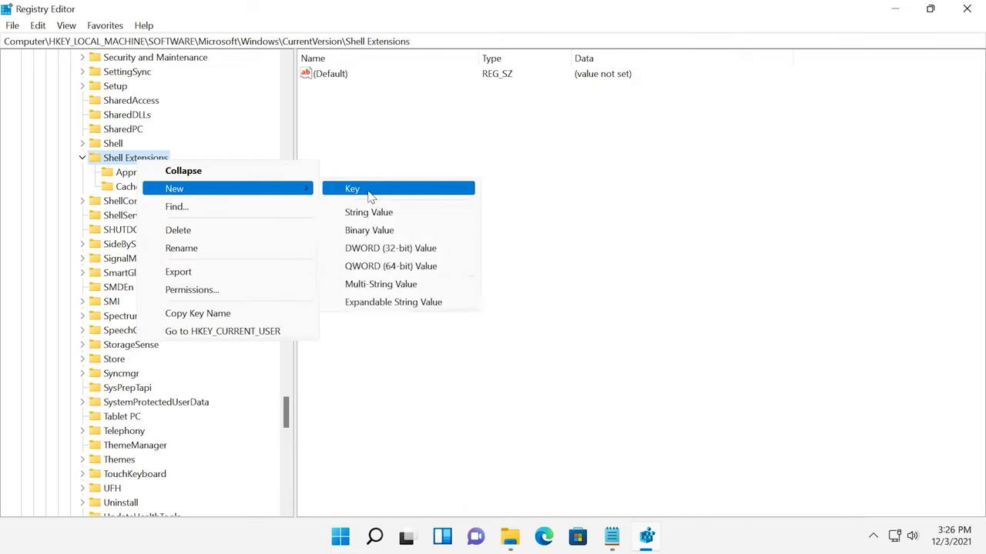
left_click(370, 198)
type("Blocked")
key("Return")
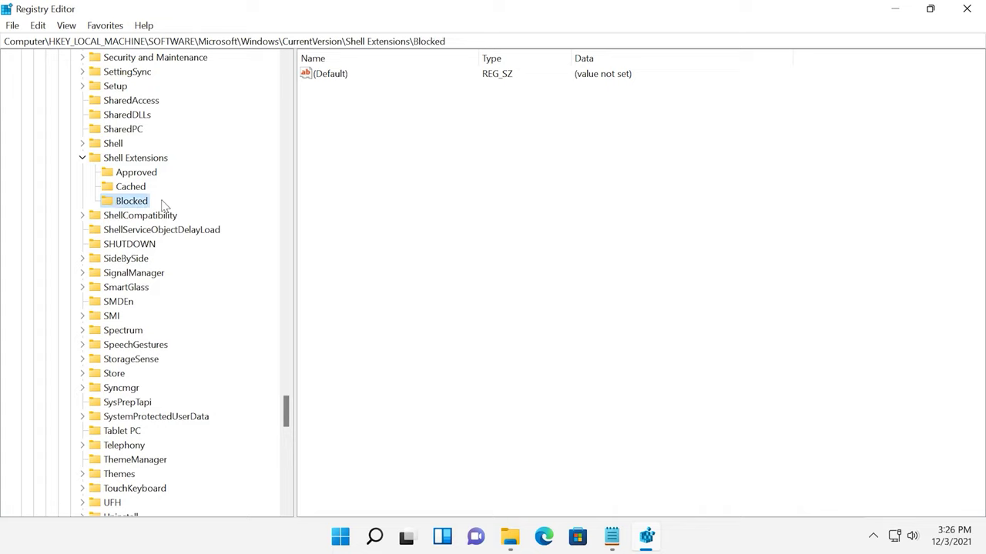
In the Blocked key, create a string value named {e2bf9676-5f8f-435c-97eb-11607a5bedf7}, copying the name from section 2 of the MediaInfo note
right_click(353, 139)
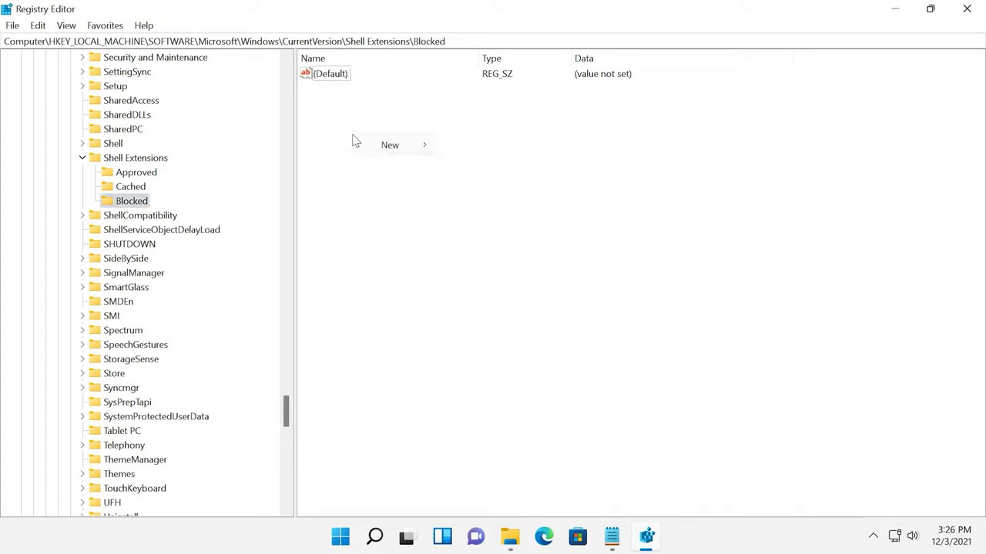
mouse_move(377, 152)
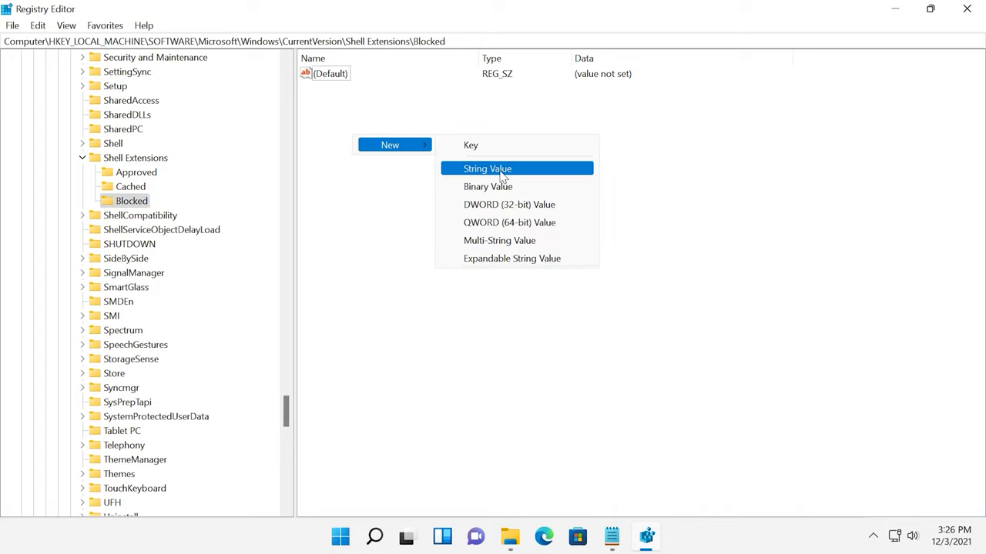
left_click(501, 173)
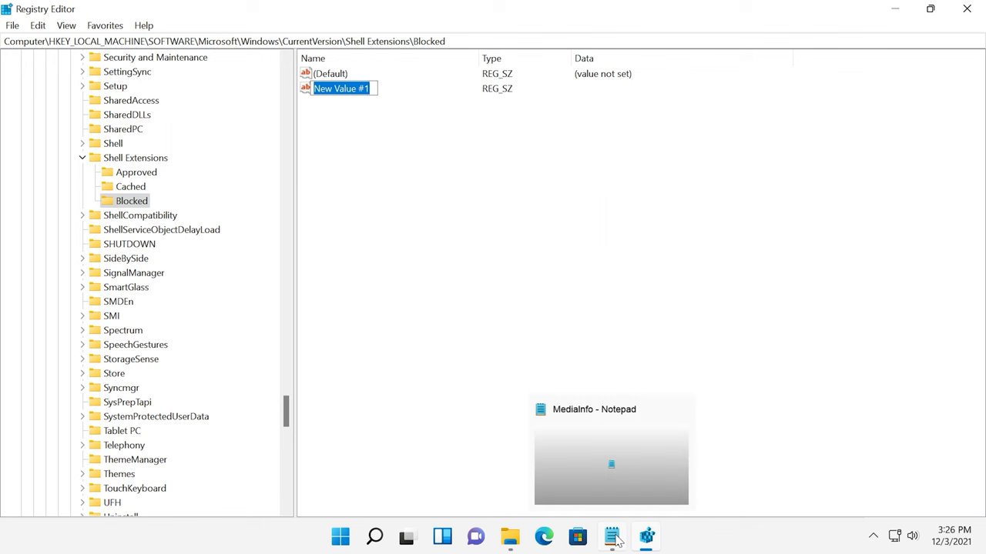
left_click(616, 542)
left_click_drag(92, 164, 325, 164)
key("ctrl+c")
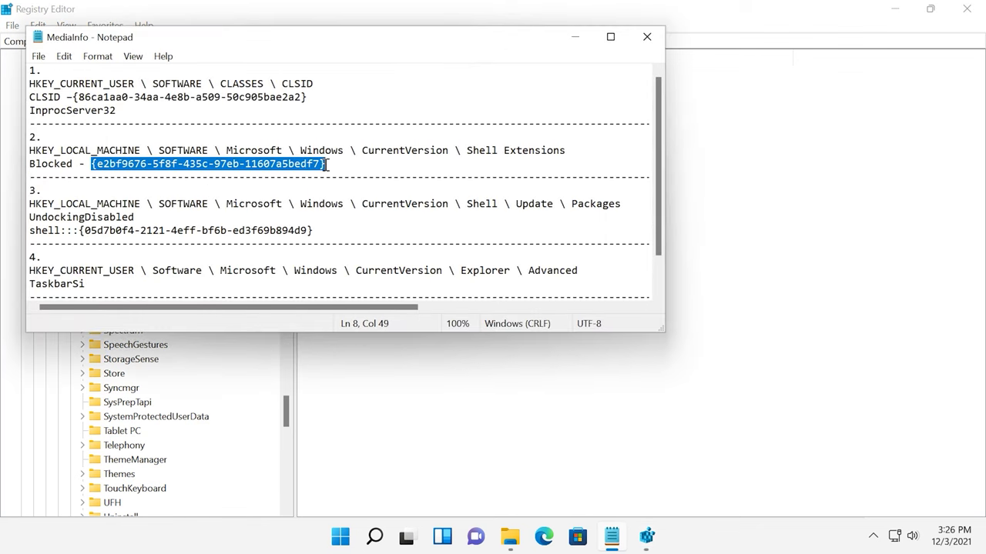
left_click(573, 37)
right_click(339, 90)
left_click(389, 163)
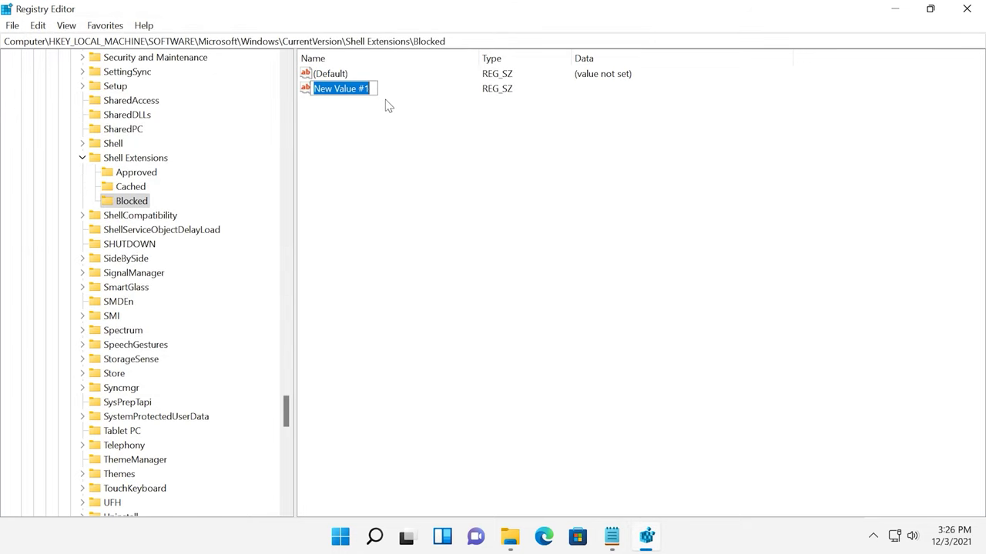
key("ctrl+v")
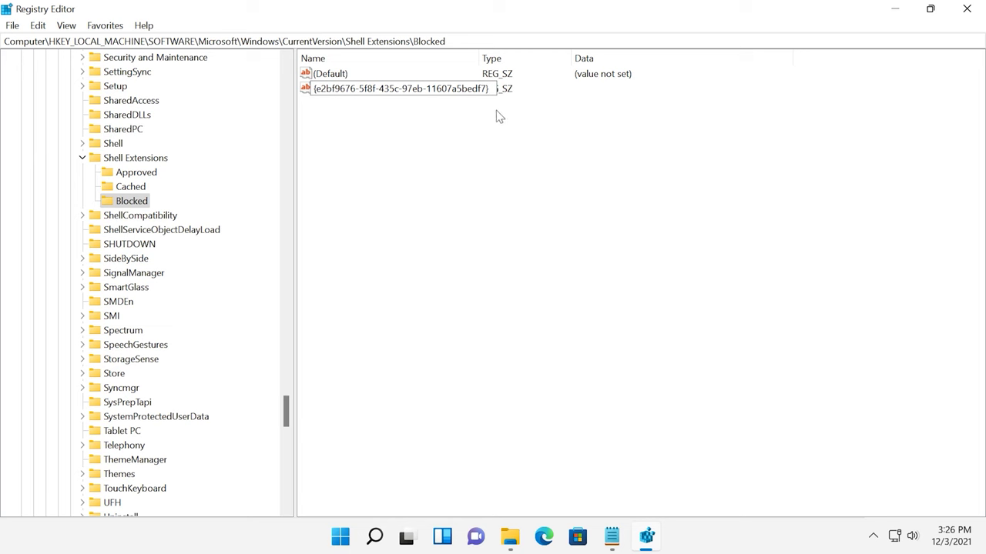
key("Return")
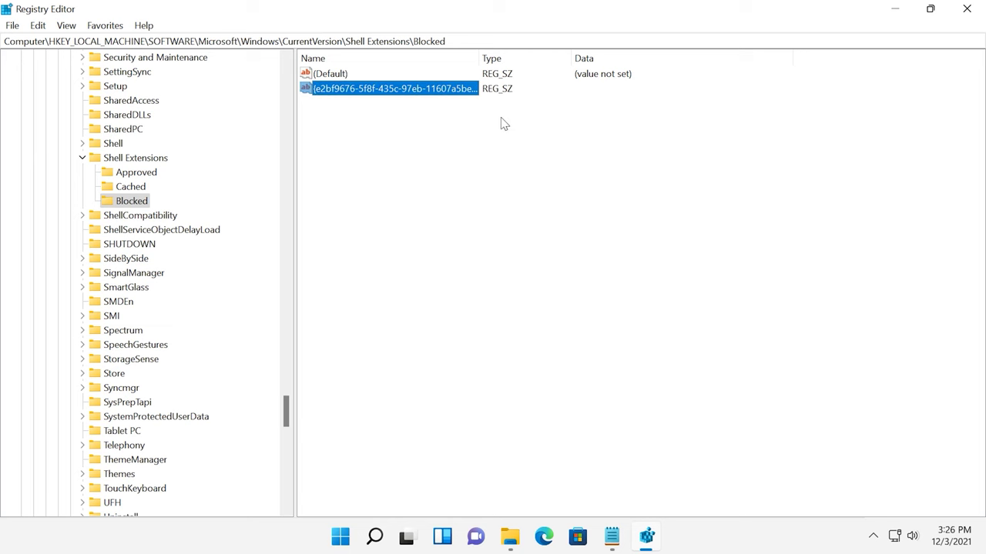
Close the Registry Editor and restart the computer to apply the Blocked shell extension entry
left_click(967, 9)
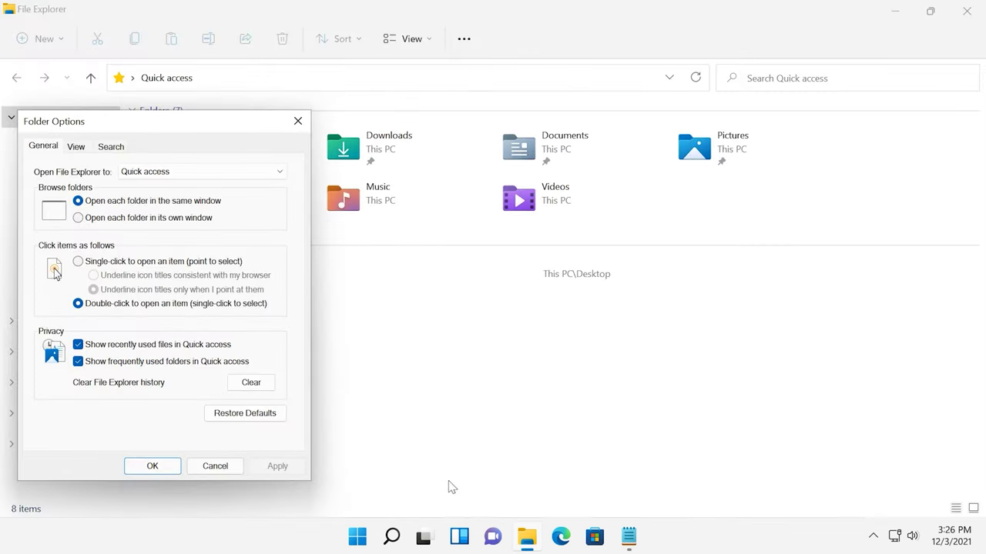
left_click(357, 537)
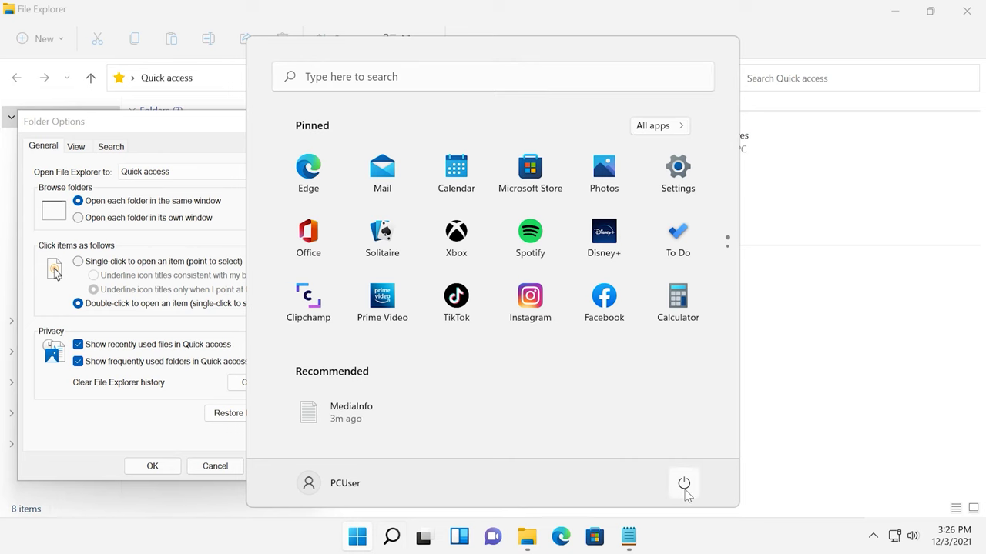
left_click(683, 485)
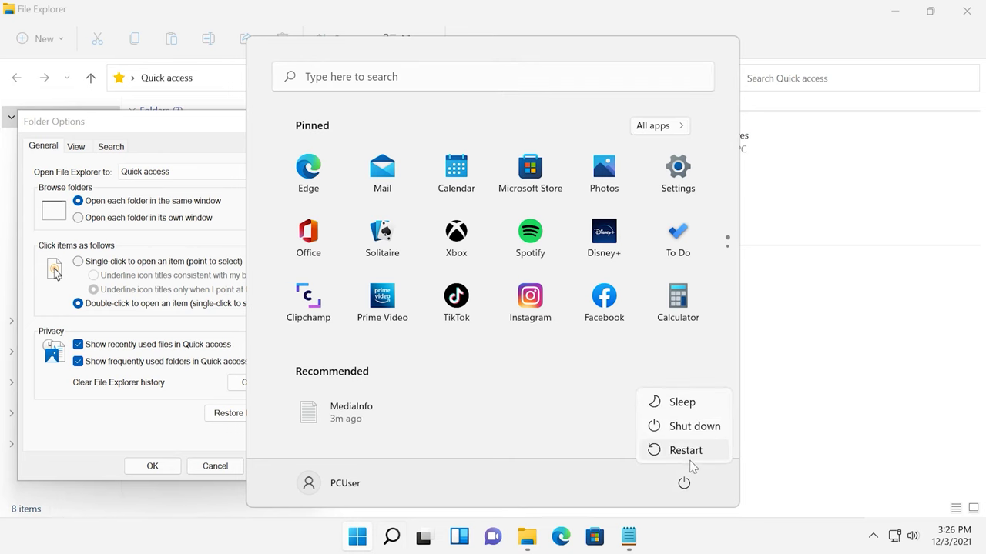
left_click(684, 451)
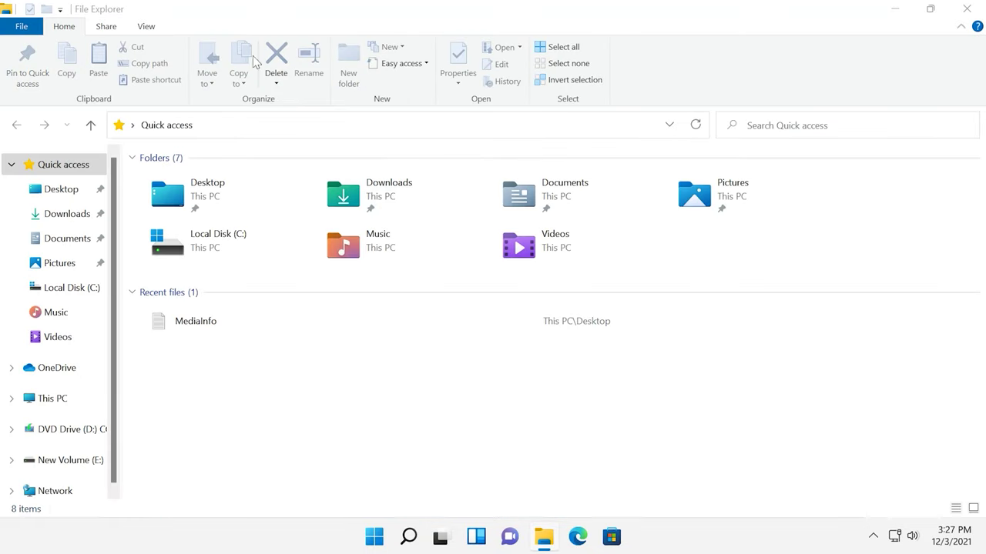
Look through the Share, View and Home commands of the classic File Explorer ribbon
left_click(105, 28)
left_click(145, 27)
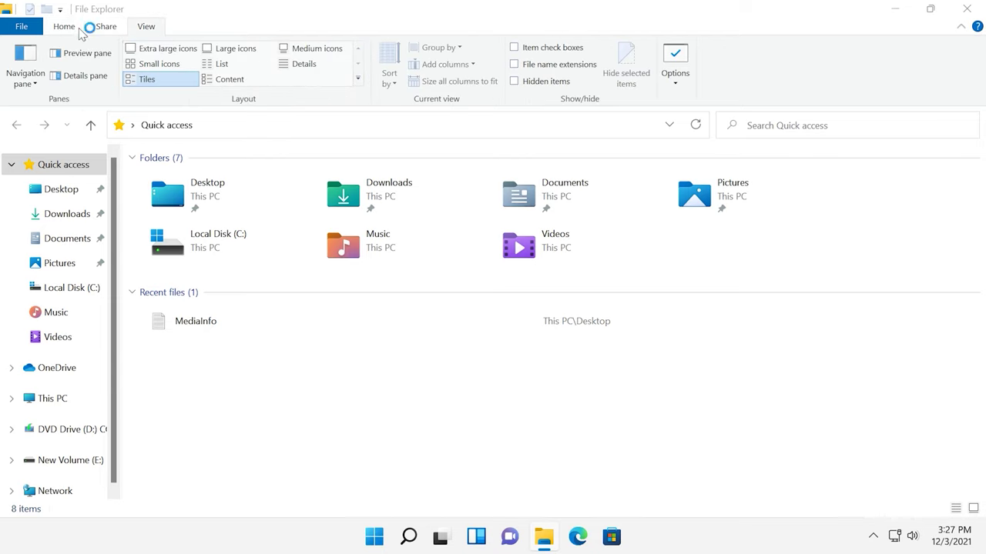
left_click(309, 65)
left_click(308, 54)
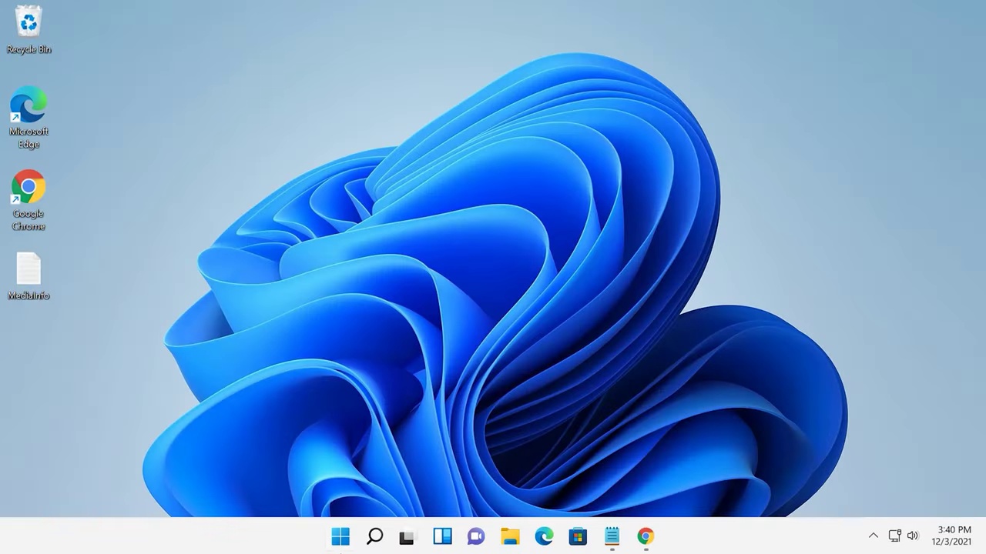
Browse the Start menu's pinned apps and full app list, and launch Open-Shell Menu Settings
left_click(340, 537)
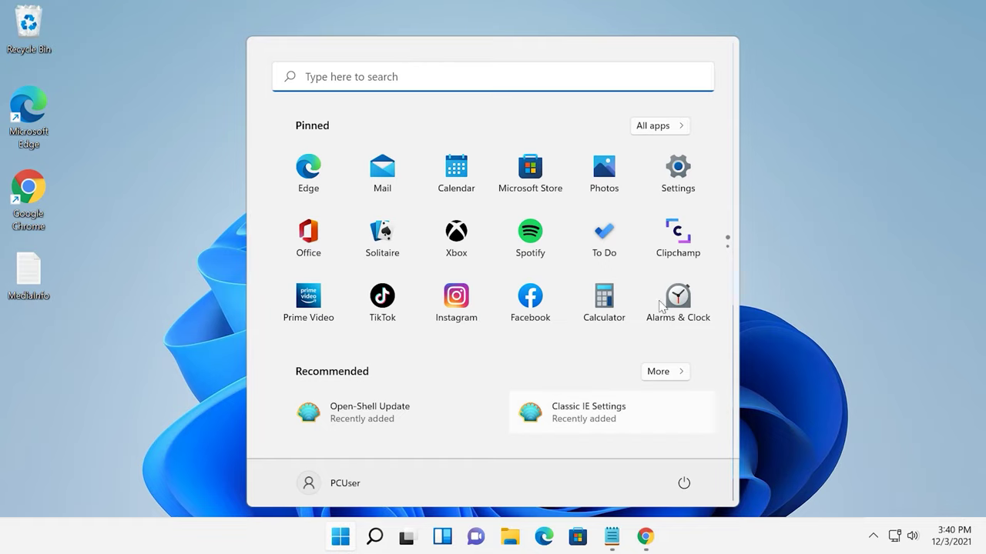
left_click(727, 260)
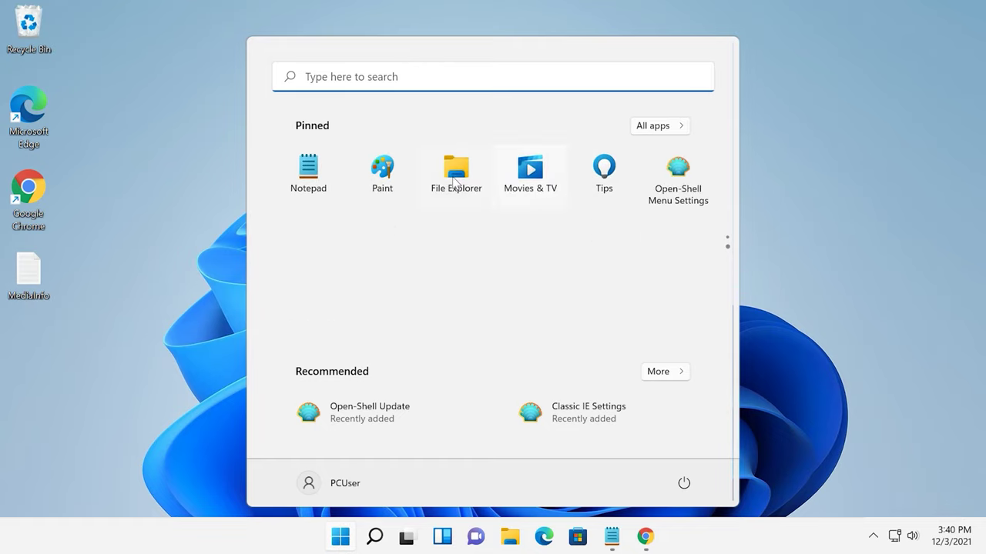
left_click(665, 128)
scroll(376, 308, "down", 3)
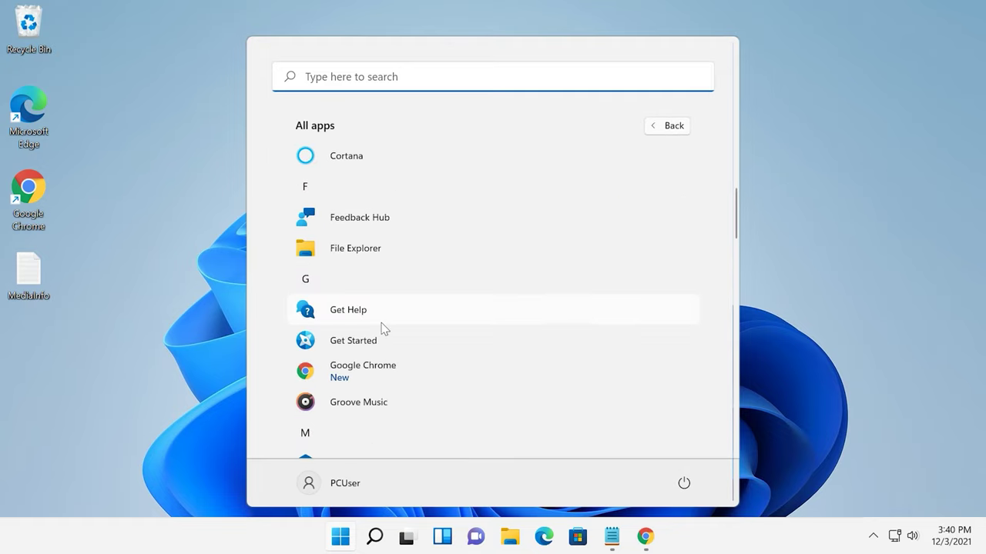
scroll(385, 329, "up", 1)
scroll(385, 329, "up", 2)
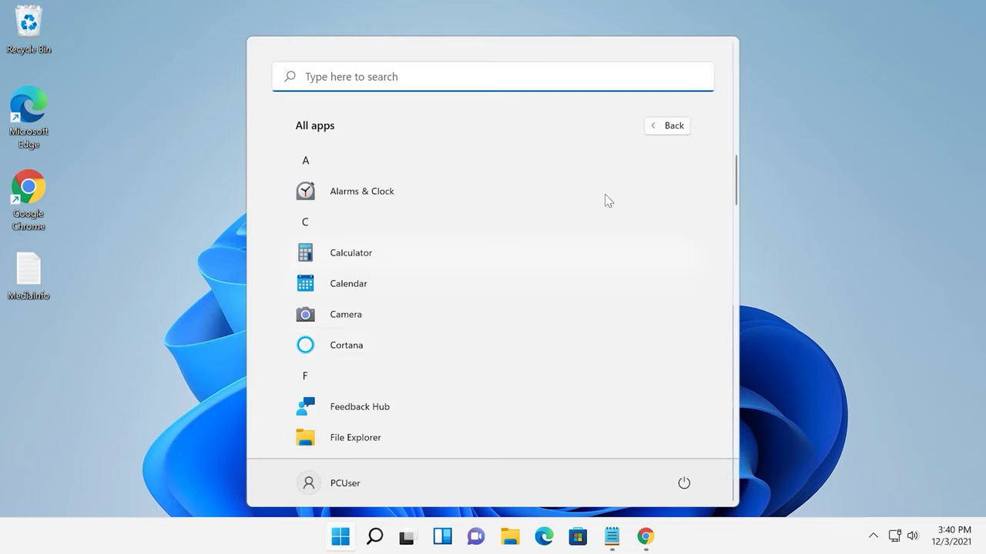
left_click(664, 127)
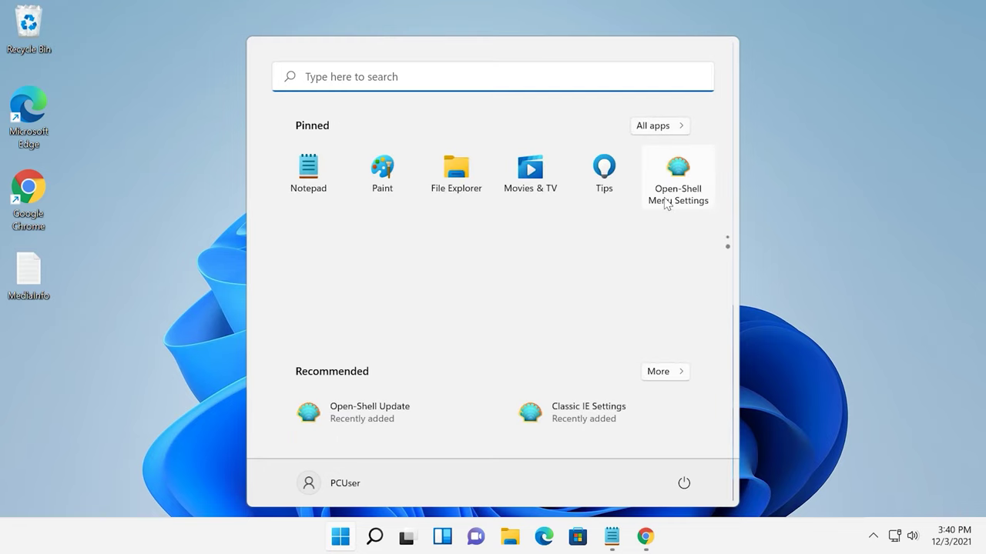
left_click(666, 202)
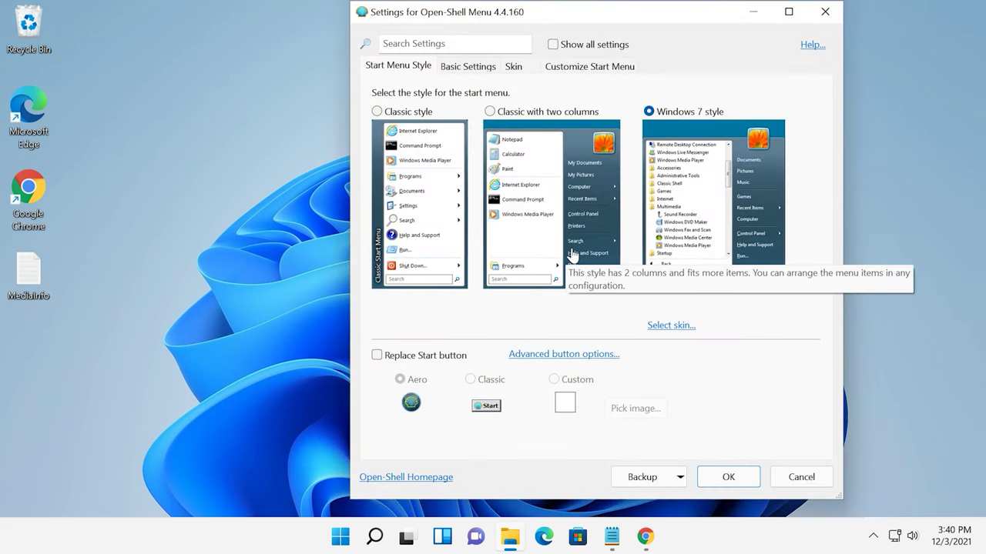
Apply the Classic with two columns start menu style with Replace Start button enabled, and bring up the Apps list in the new menu
left_click(376, 112)
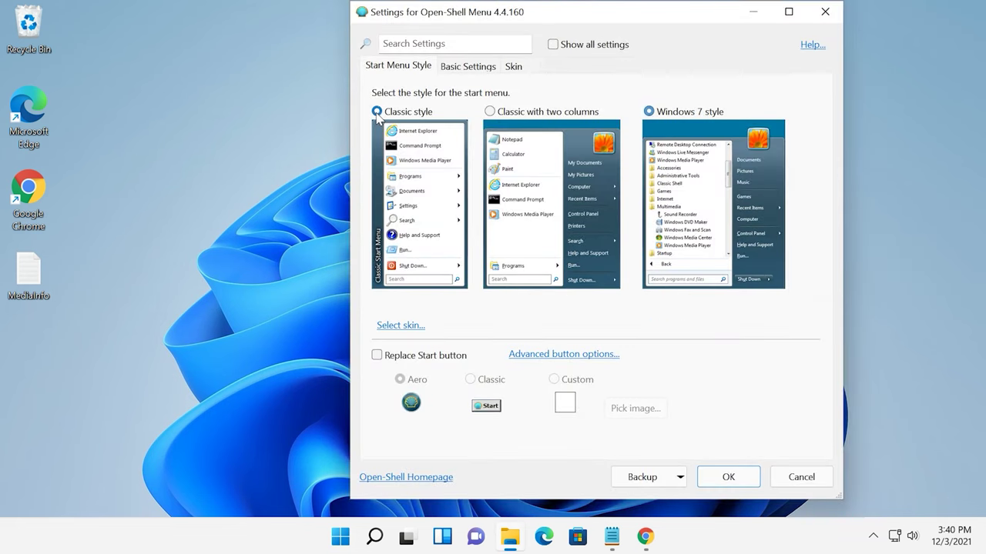
left_click(492, 114)
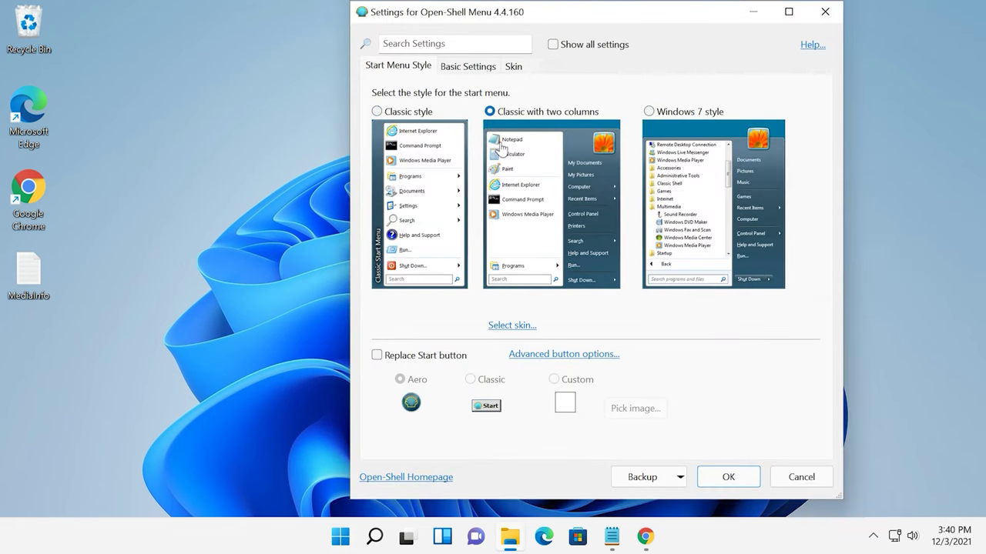
left_click(376, 356)
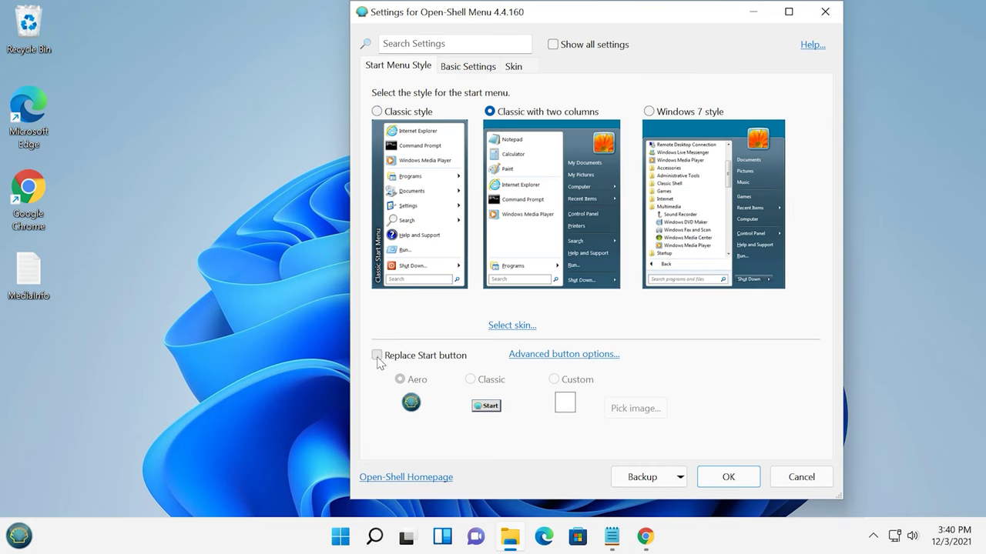
left_click(711, 483)
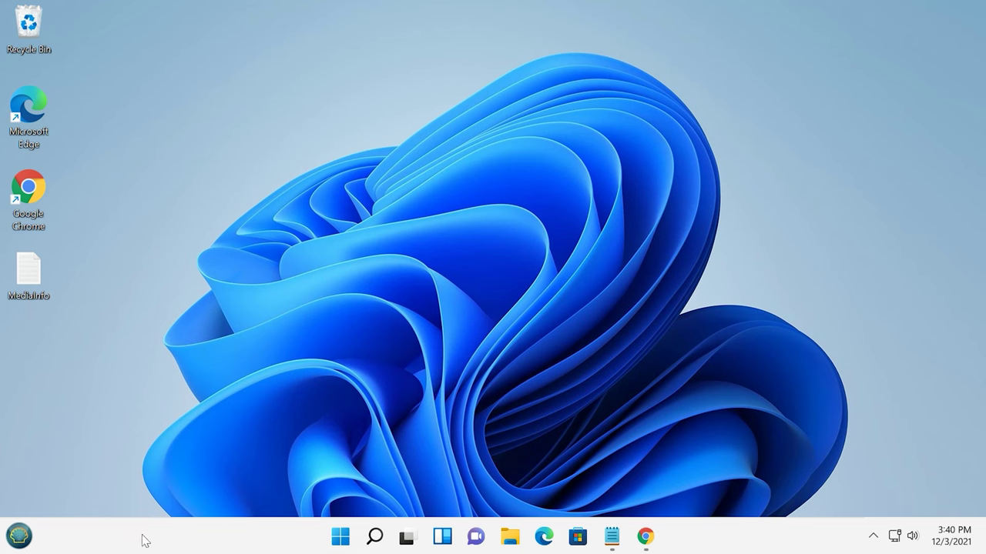
left_click(21, 538)
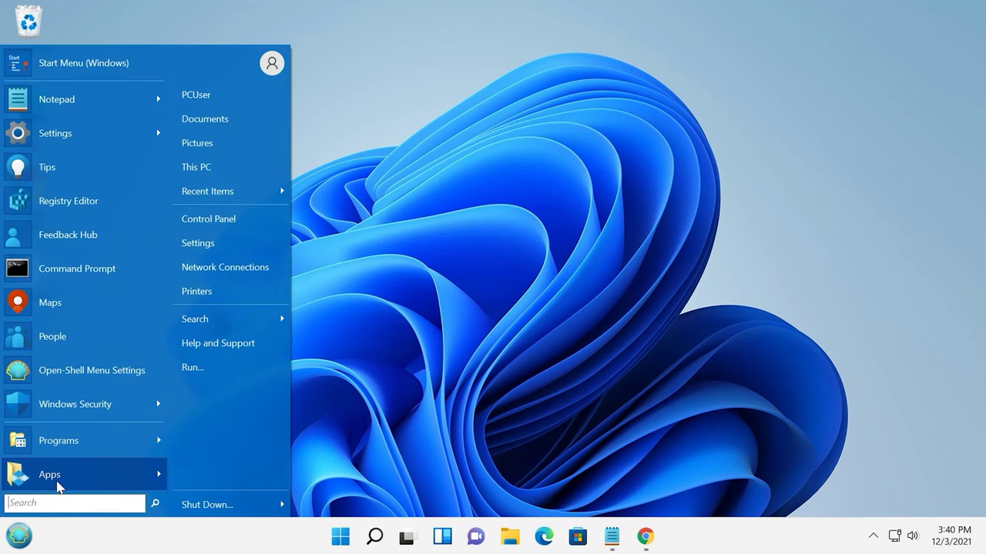
mouse_move(90, 478)
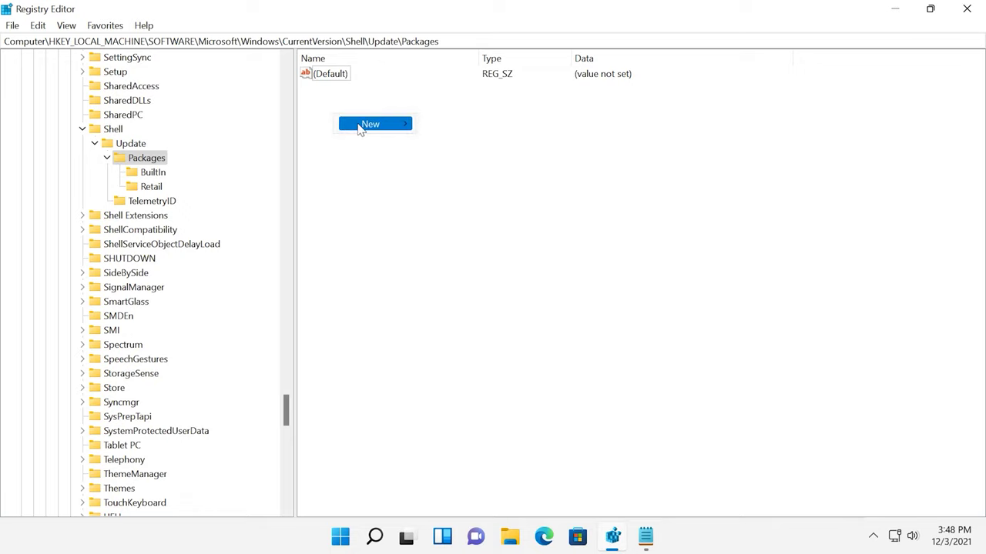
Create a DWORD (32-bit) value named UndockingDisabled in the Shell\Update\Packages key and set its data to 1
mouse_move(377, 124)
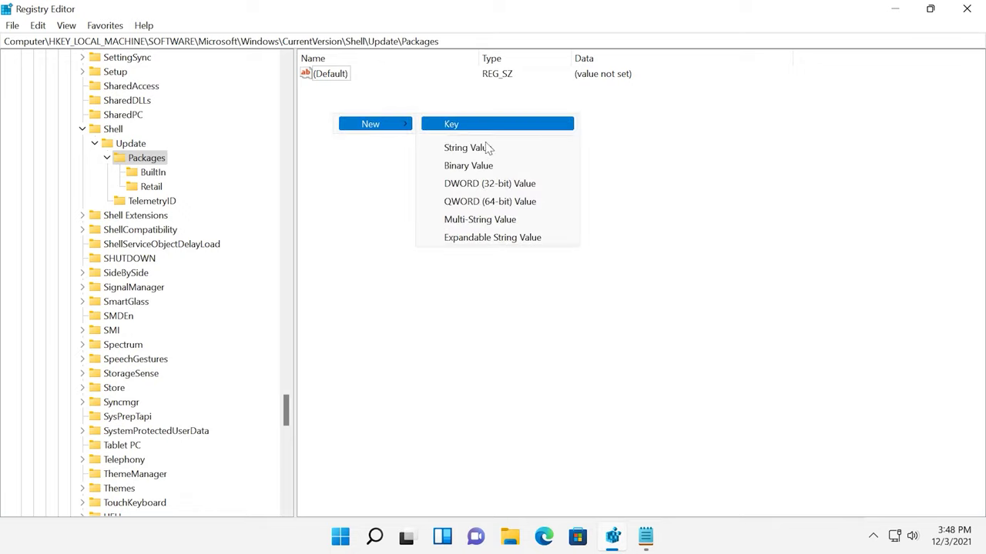
left_click(501, 191)
type("UndockingDisabled")
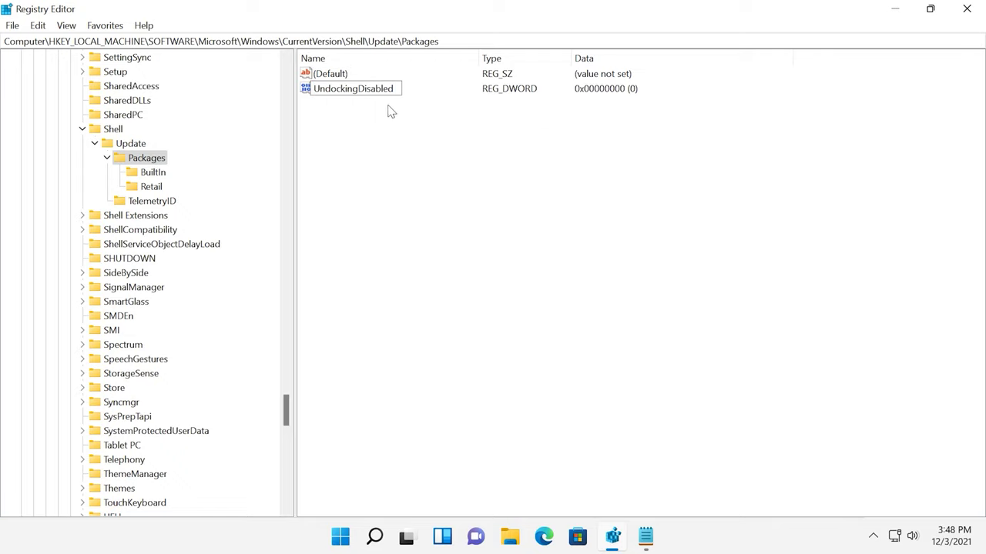
key("Return")
right_click(371, 94)
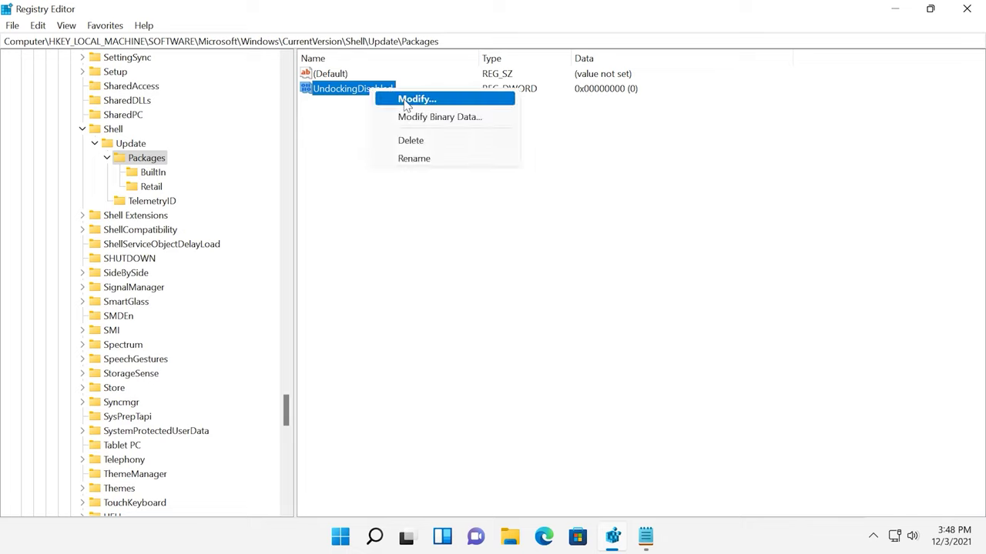
left_click(406, 100)
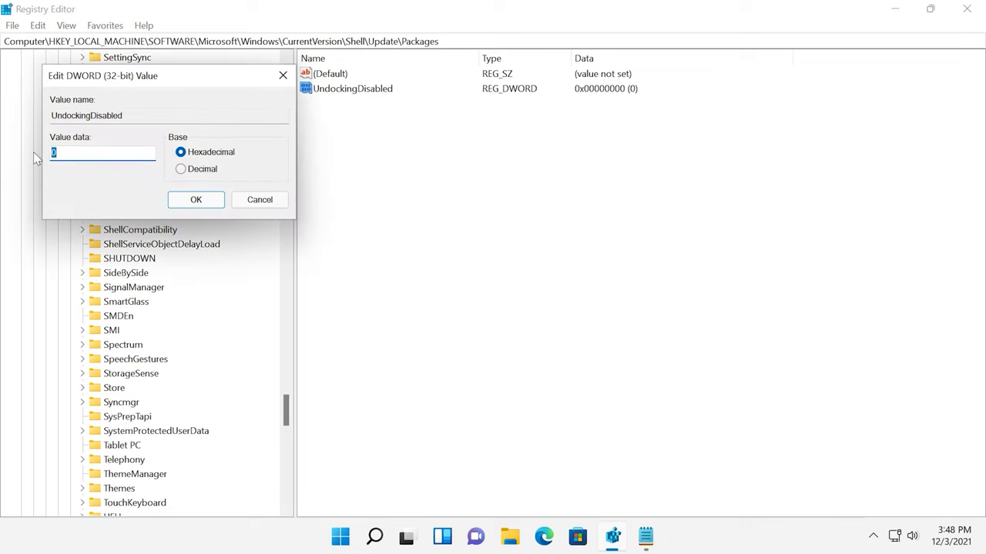
left_click(196, 199)
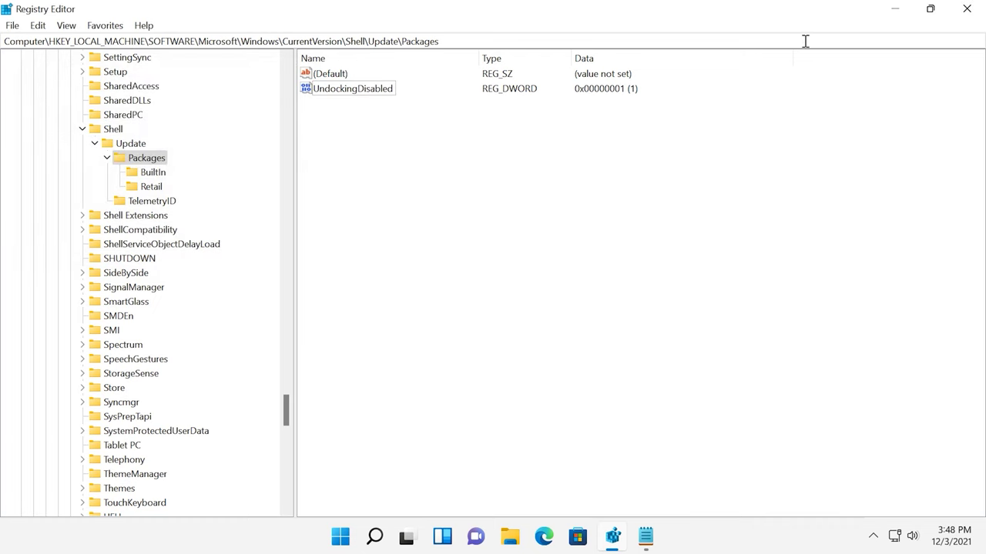
Close the Registry Editor and restart the computer to apply the UndockingDisabled value
left_click(967, 8)
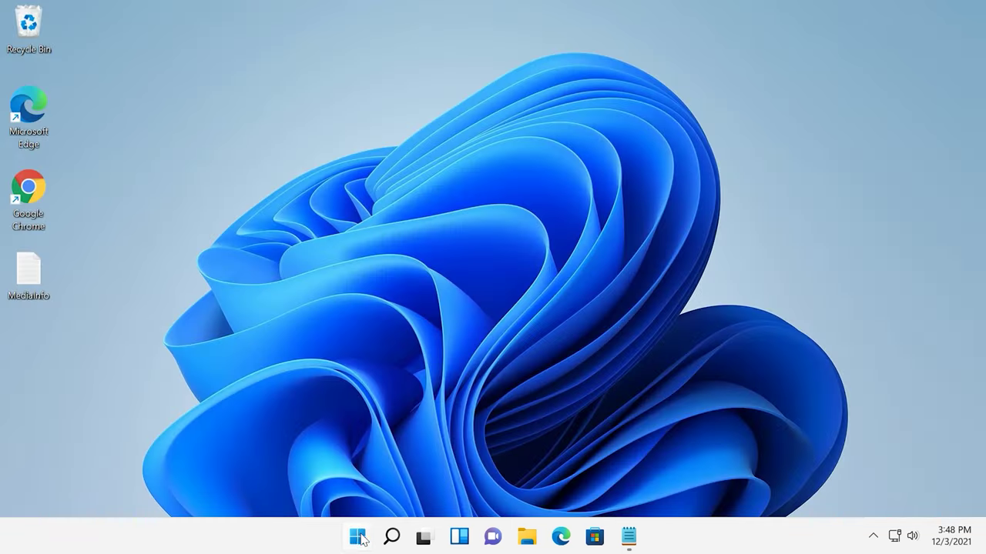
left_click(358, 536)
left_click(684, 484)
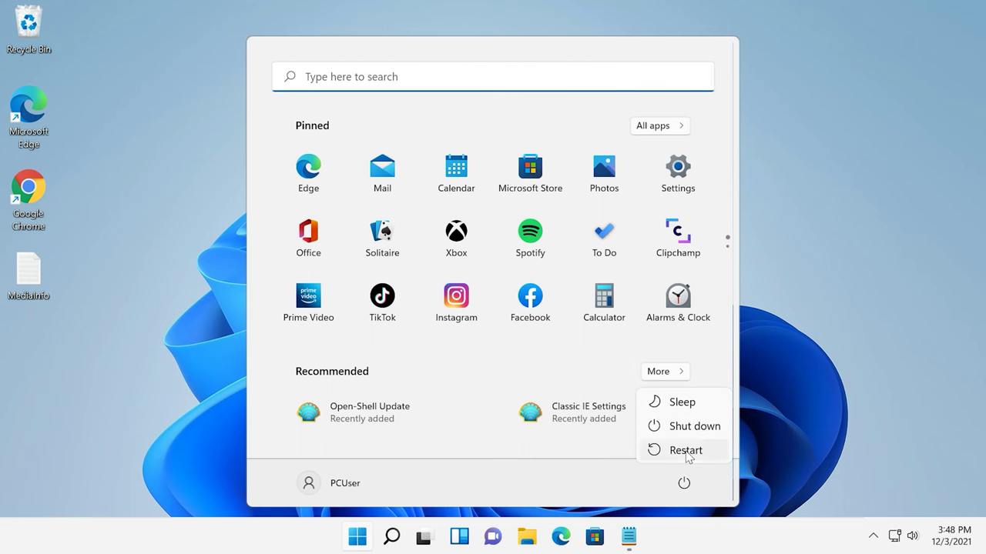
left_click(686, 451)
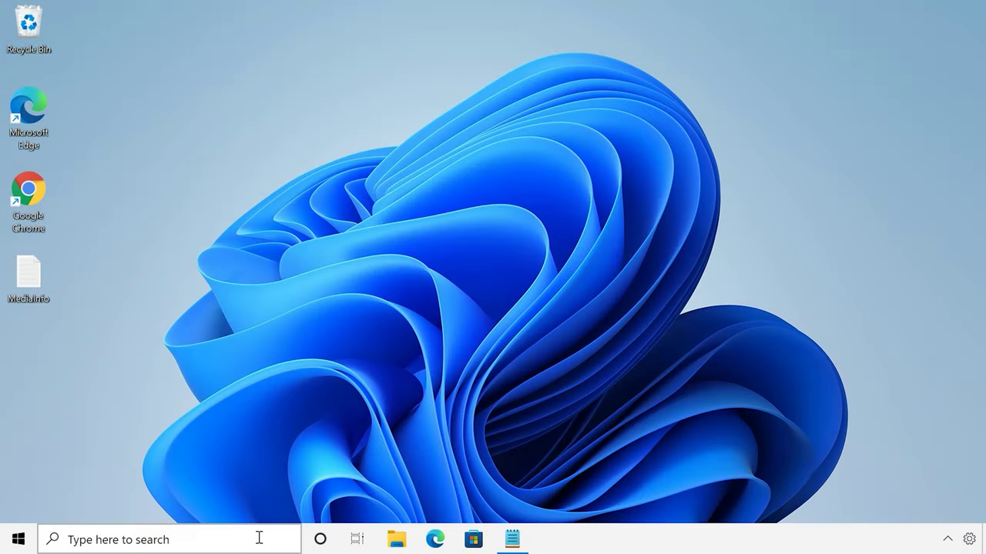
Open the Notification Area Icons settings by running shell:::{05d7b0f4-2121-4eff-bf6b-ed3f69b894d9} from the Run dialog
right_click(19, 540)
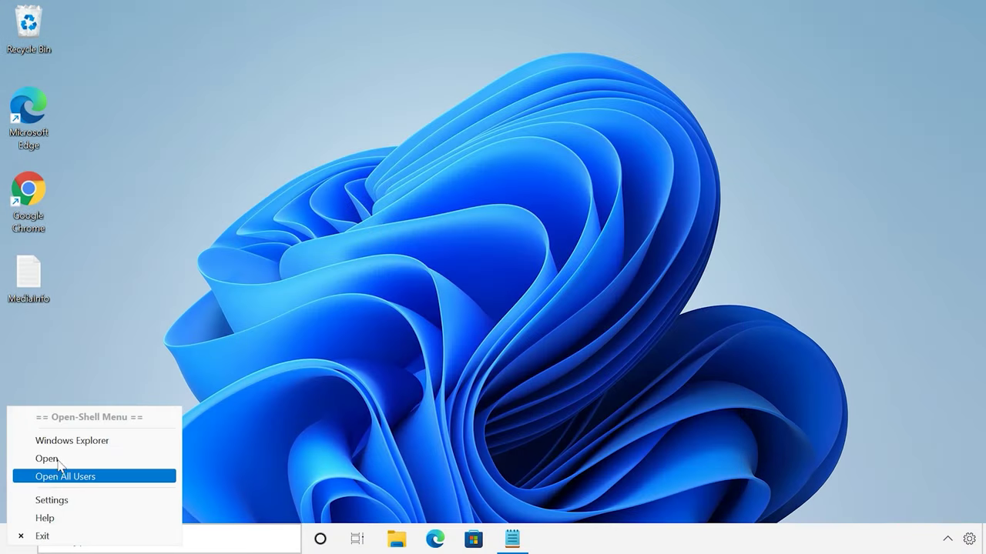
left_click(240, 439)
key("super+r")
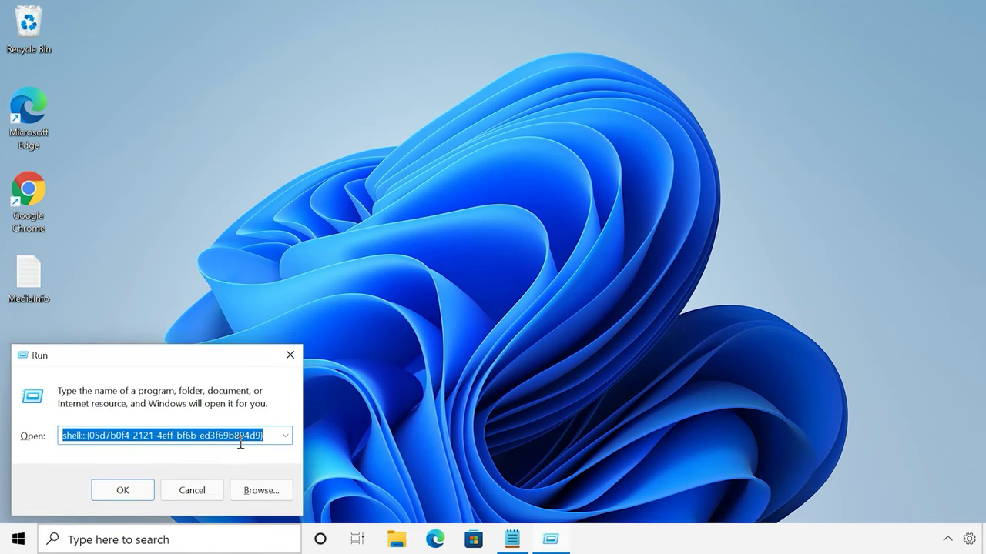
key("End")
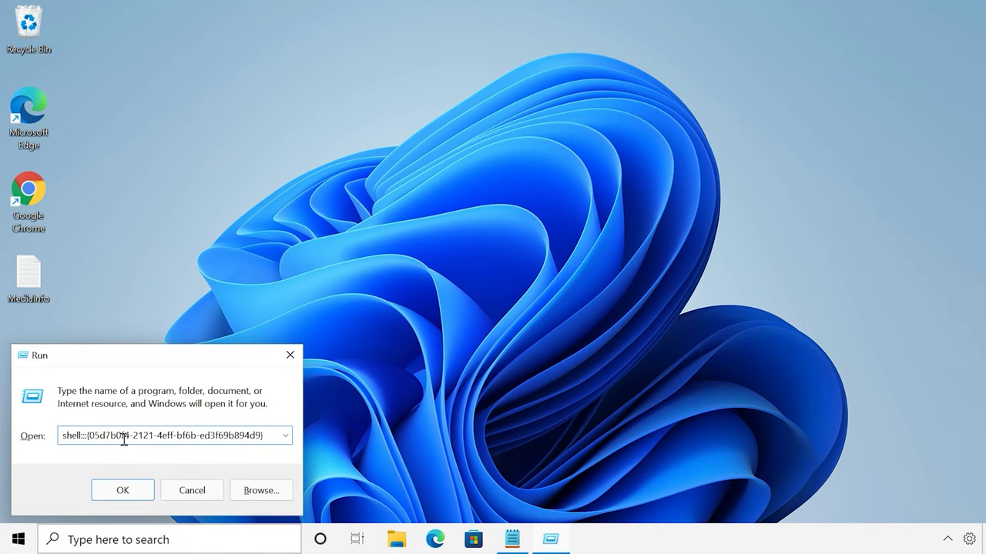
left_click(143, 492)
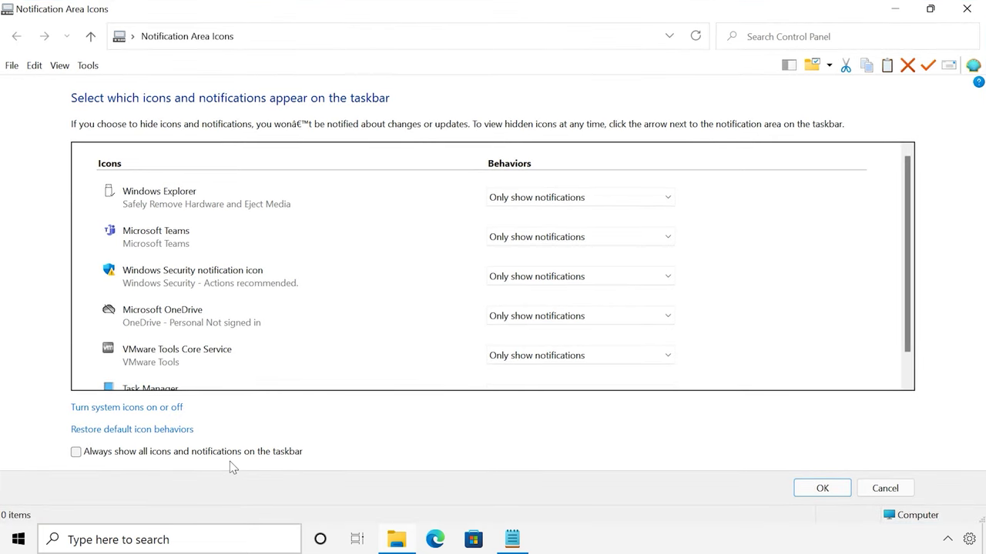
Go to the settings for turning system icons on or off, and set Clock and Volume to On
left_click(124, 408)
left_click(511, 245)
left_click(511, 260)
left_click(510, 281)
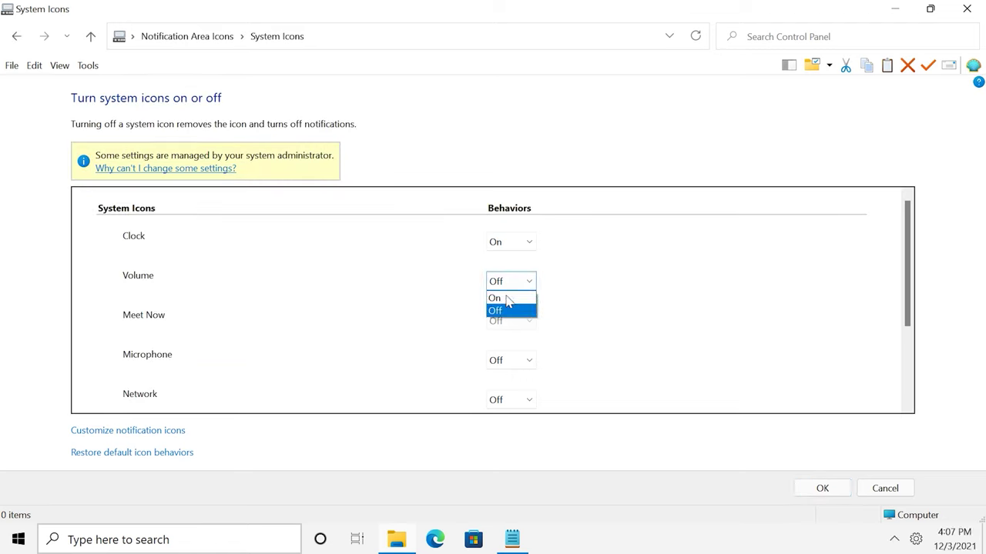
left_click(508, 299)
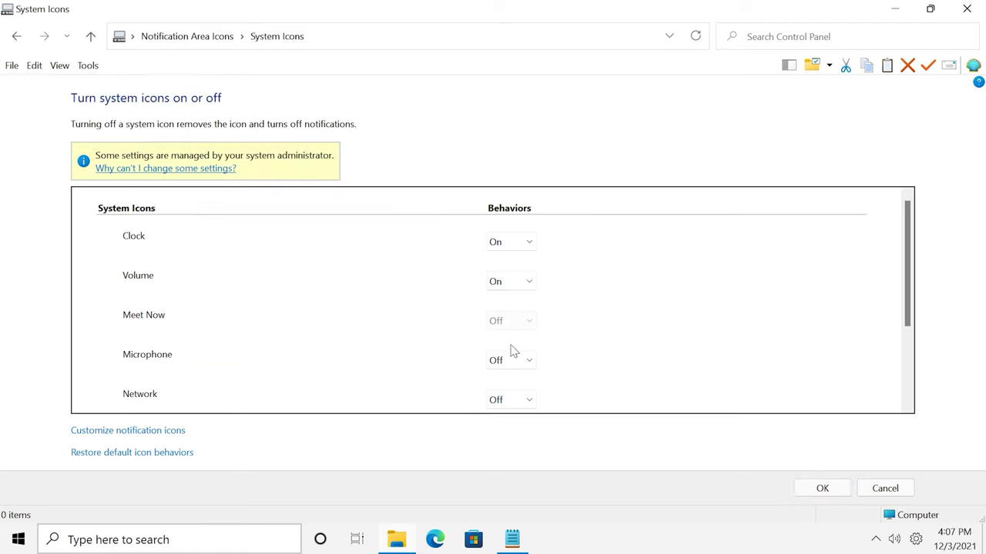
Set the Network and Input Indicator system icons to On, and try out the icons in the taskbar's notification area
left_click_drag(911, 308, 891, 365)
left_click(499, 319)
left_click(508, 330)
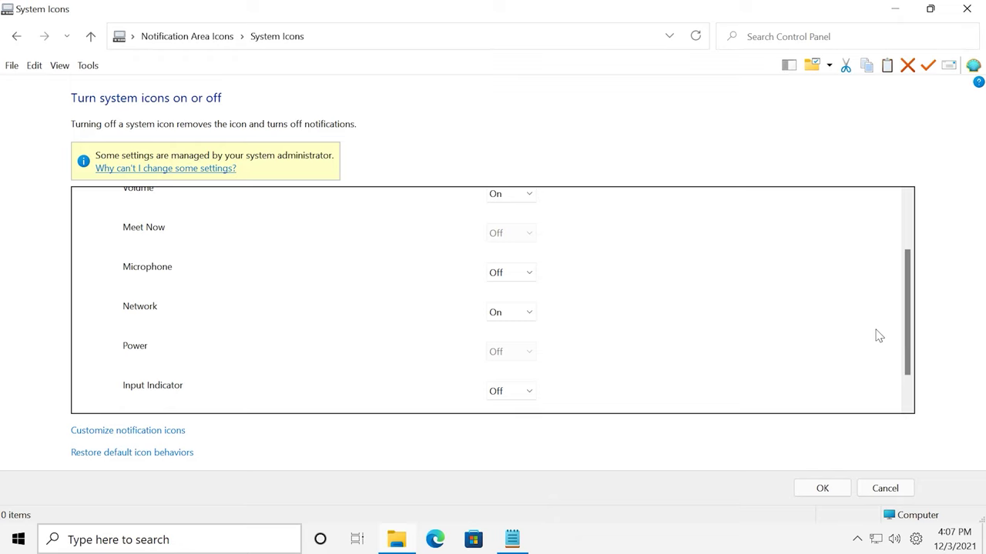
left_click_drag(911, 352, 799, 374)
left_click(508, 361)
left_click(498, 374)
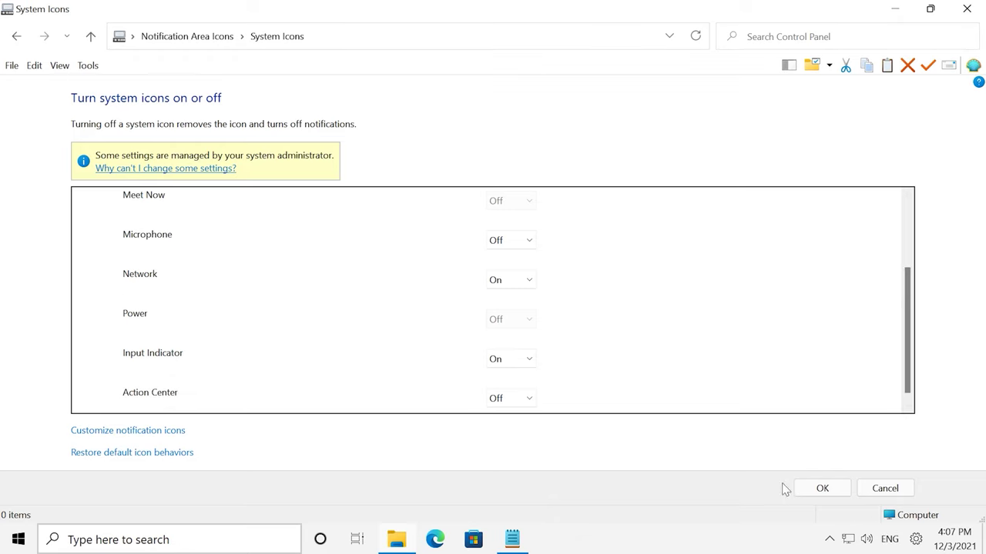
left_click(918, 541)
left_click(949, 544)
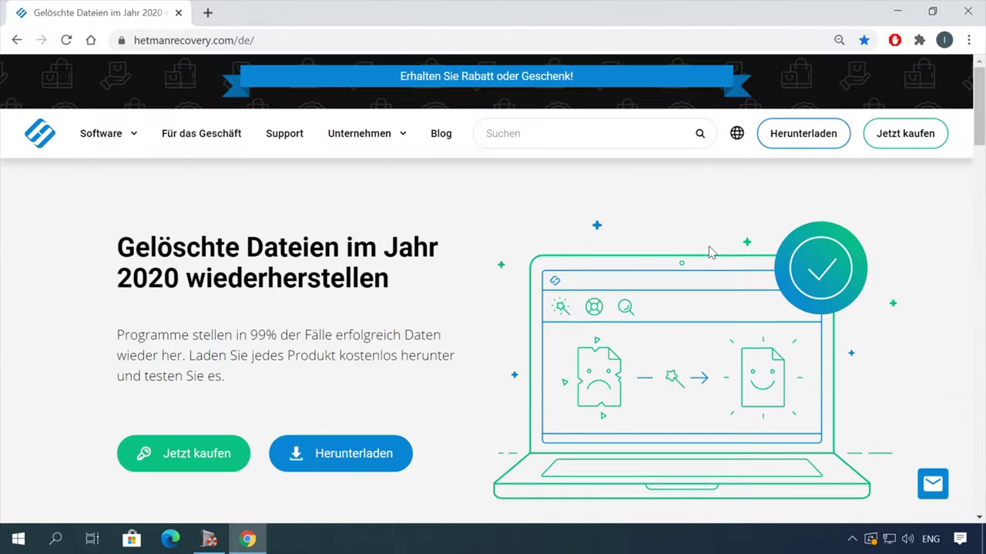
In Chrome, download the Hetman Partition Recovery 3.1 installer (Installationsprogramm) from the hetmanrecovery.com download page
scroll(707, 251, "down", 5)
scroll(704, 245, "down", 10)
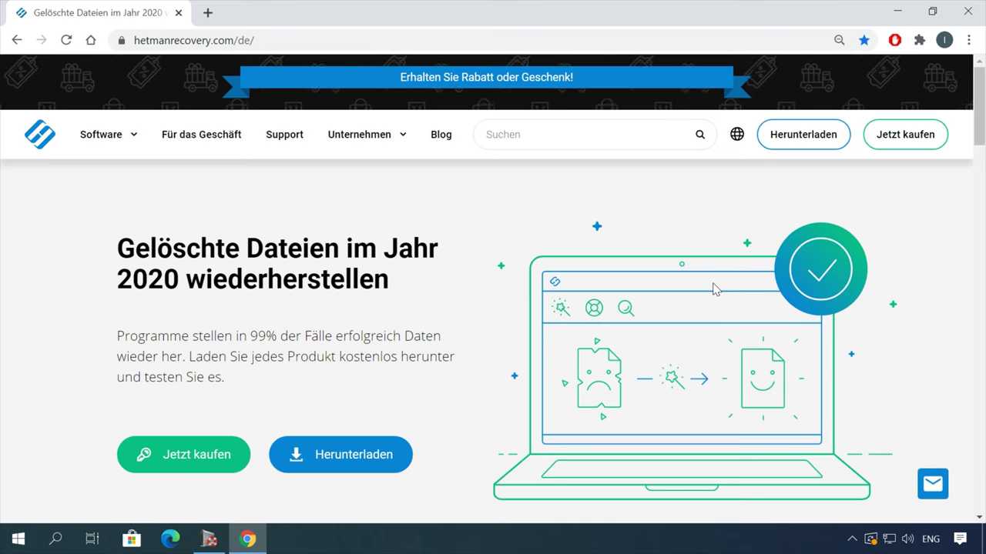
mouse_move(132, 146)
left_click(314, 416)
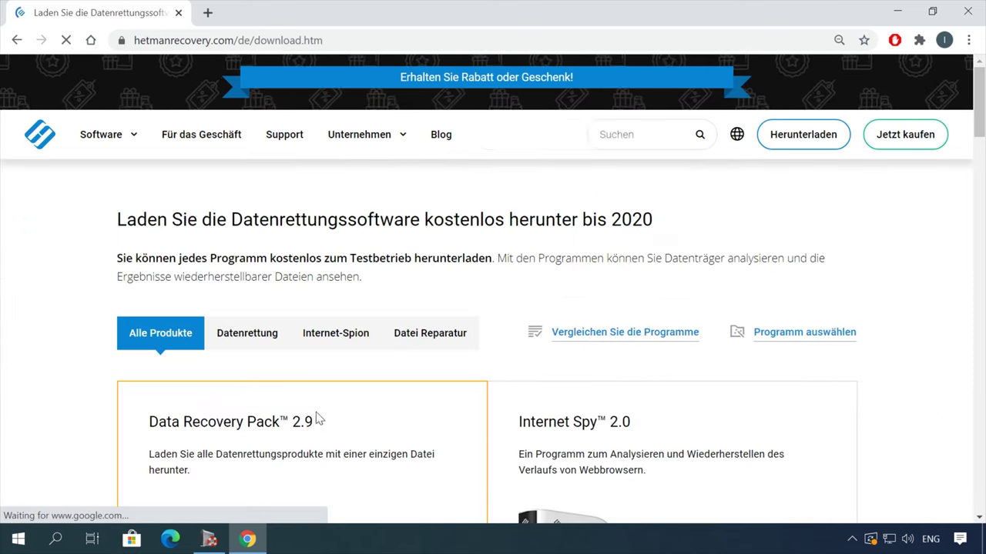
scroll(369, 411, "down", 8)
left_click(219, 428)
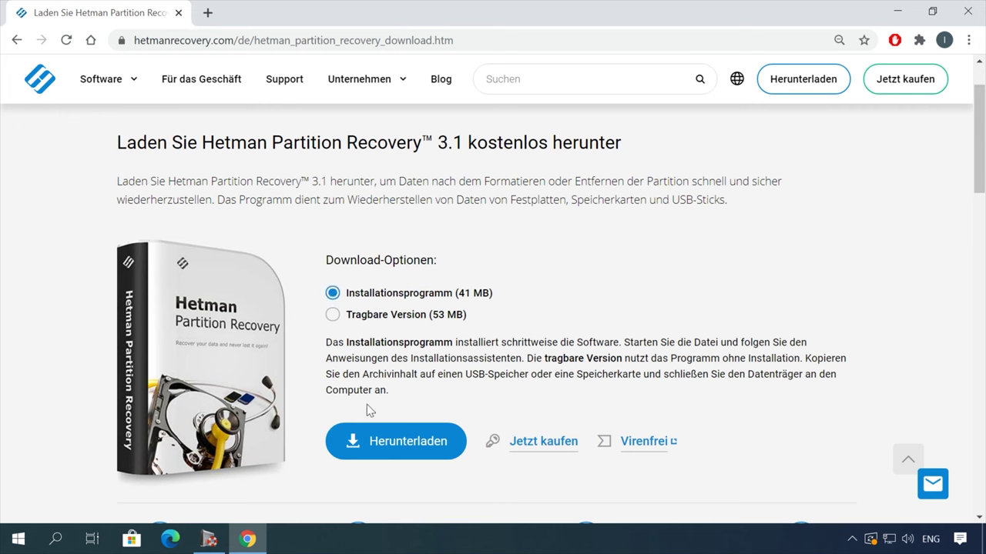
left_click(387, 440)
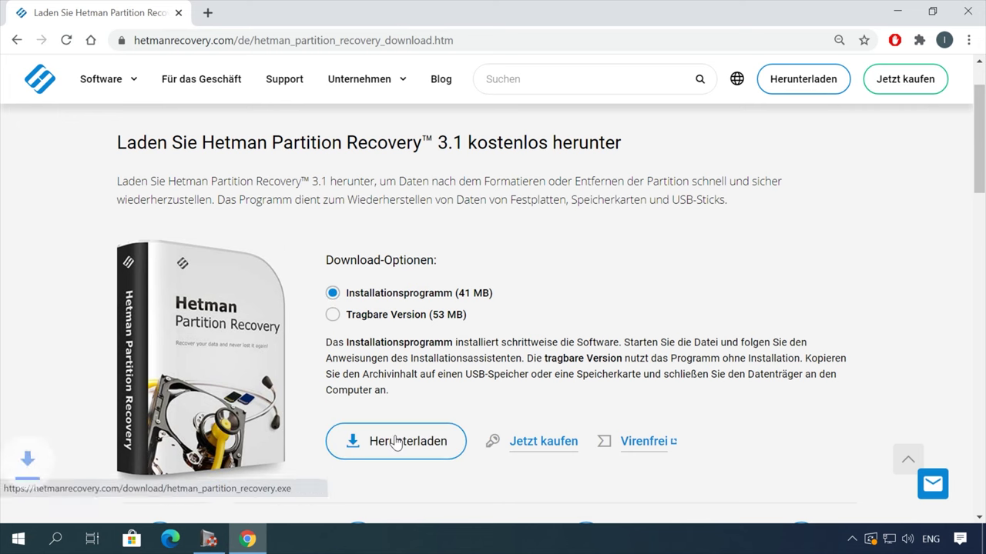
In Hetman Partition Recovery, run a quick scan (Schneller Scan) of the USB (E:) drive
double_click(86, 273)
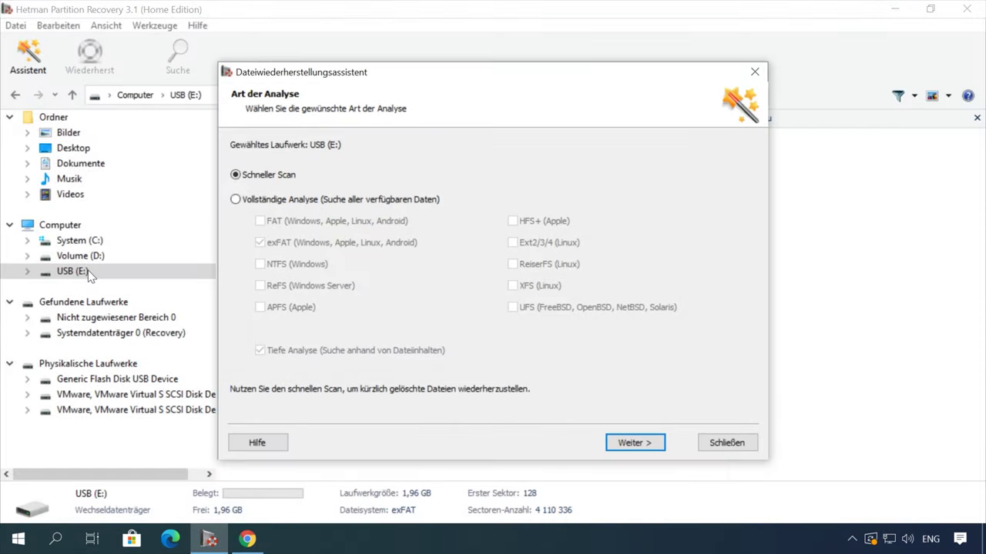
left_click(629, 444)
left_click(647, 445)
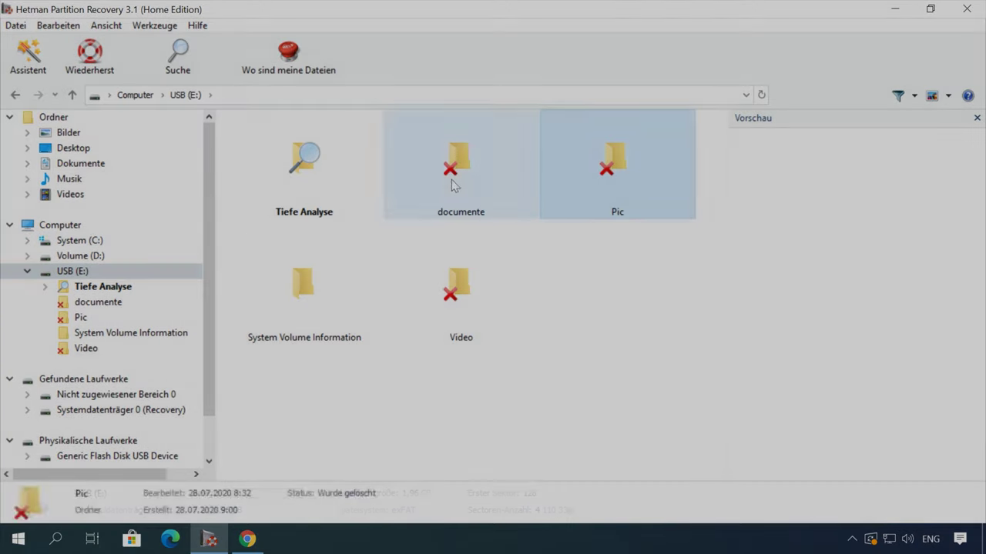
Open the deleted documente folder on USB (E:) and preview its PDF and Word files, including the one about resetting a laptop
double_click(453, 182)
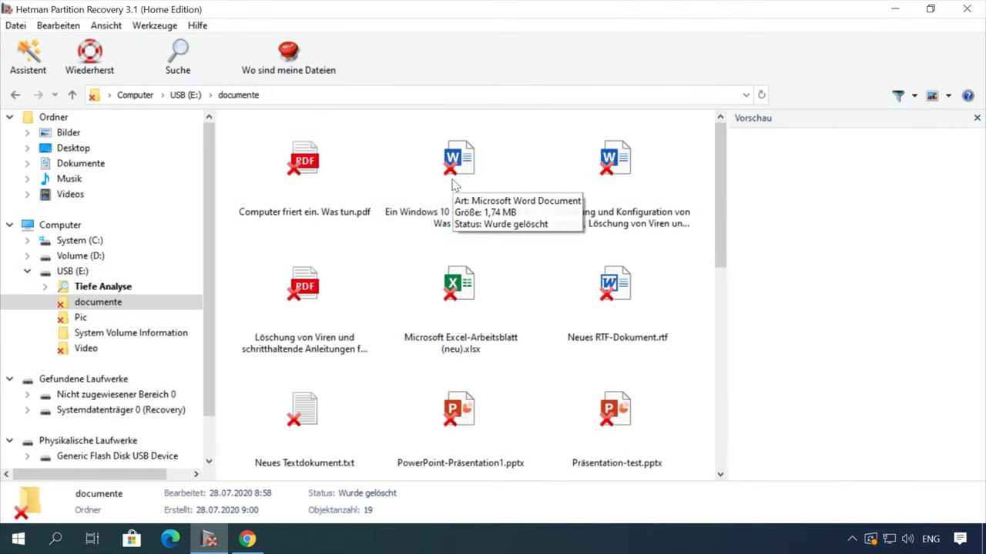
left_click(454, 181)
left_click(306, 163)
left_click(616, 166)
scroll(853, 281, "down", 5)
scroll(853, 159, "up", 6)
left_click(314, 187)
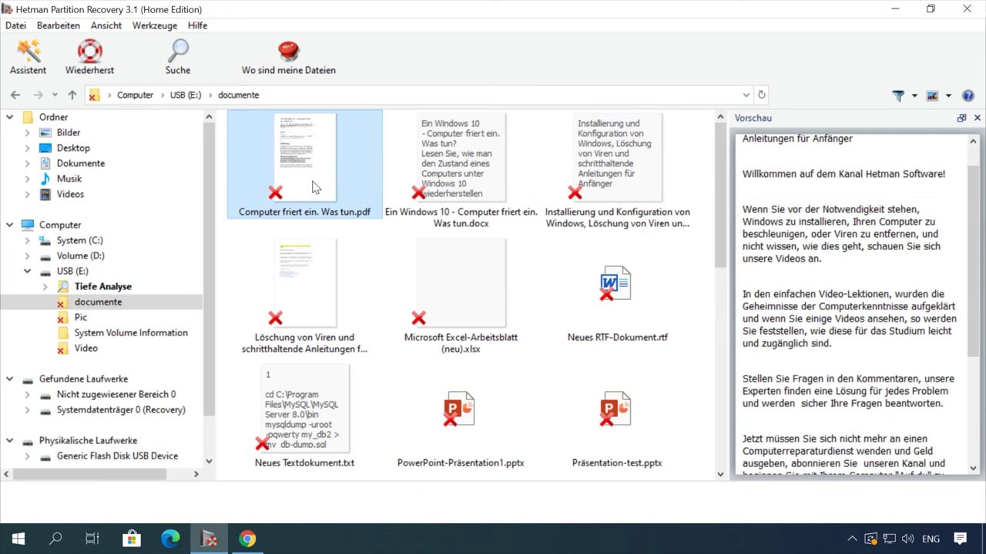
scroll(385, 254, "down", 10)
left_click(474, 290)
scroll(857, 308, "down", 5)
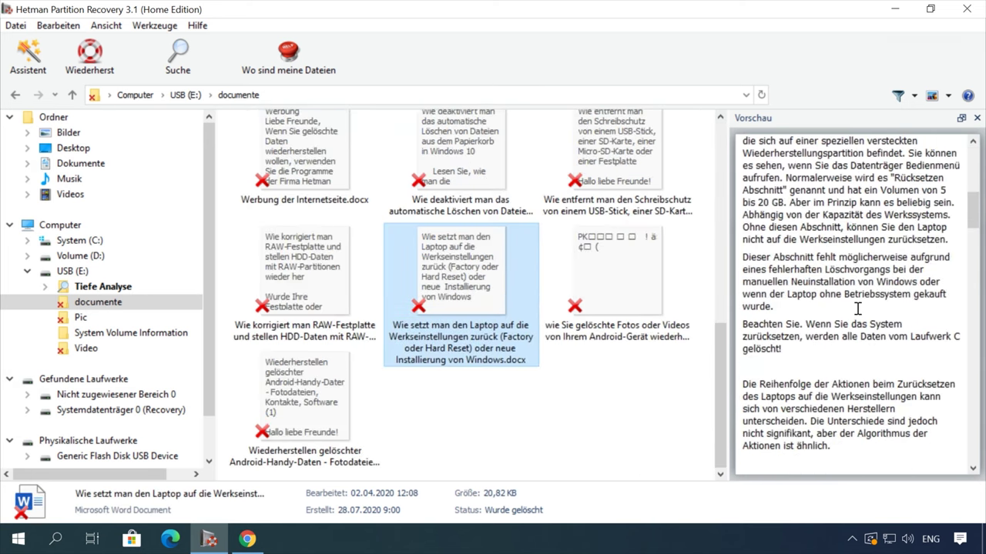
scroll(858, 308, "down", 5)
Recover the selected Word document on resetting a laptop, using the option to save to the hard disk (Speichern auf der Festplatte)
right_click(456, 277)
left_click(539, 285)
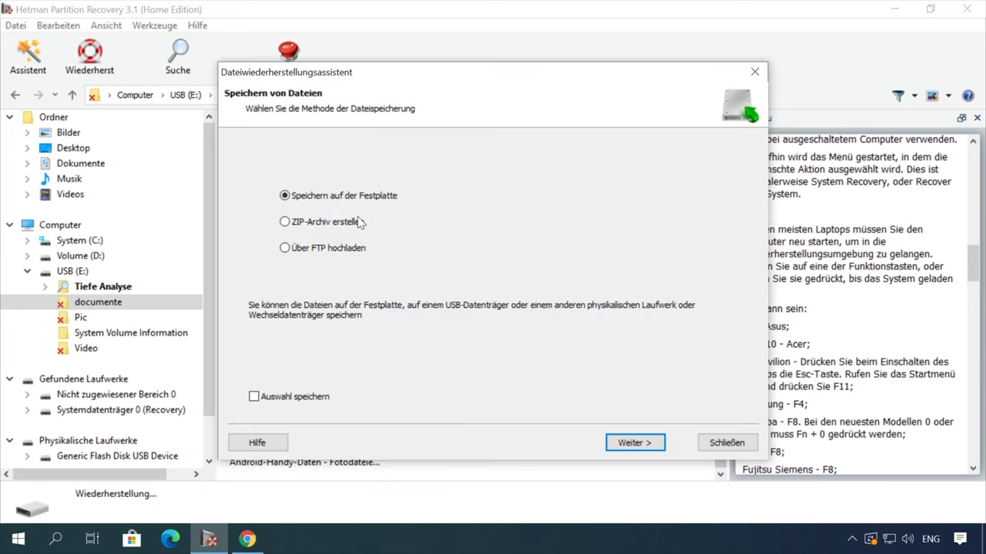
left_click(634, 443)
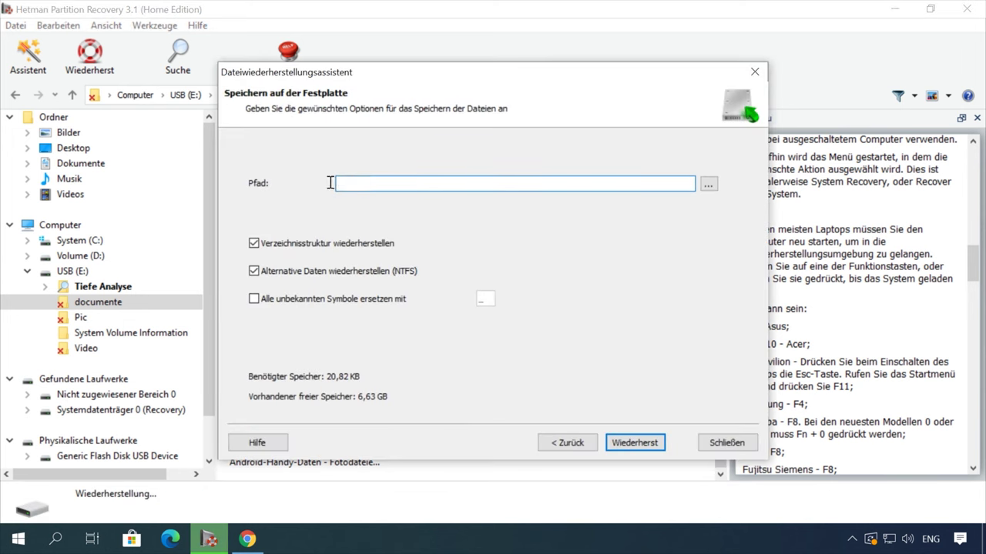
left_click(634, 443)
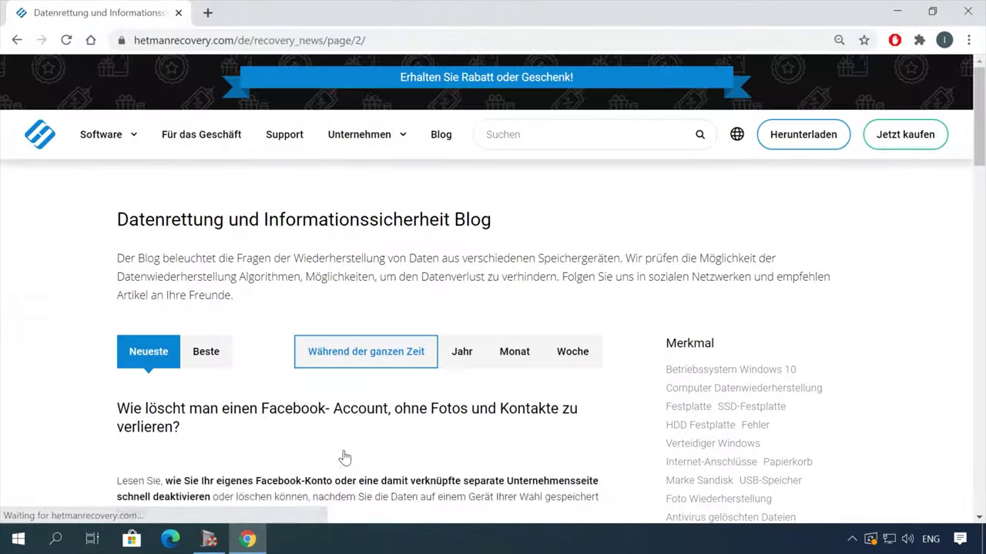
In Chrome, browse the Hetman blog and read through the article on the difference between recovering files after formatting and after deletion
scroll(63, 432, "down", 15)
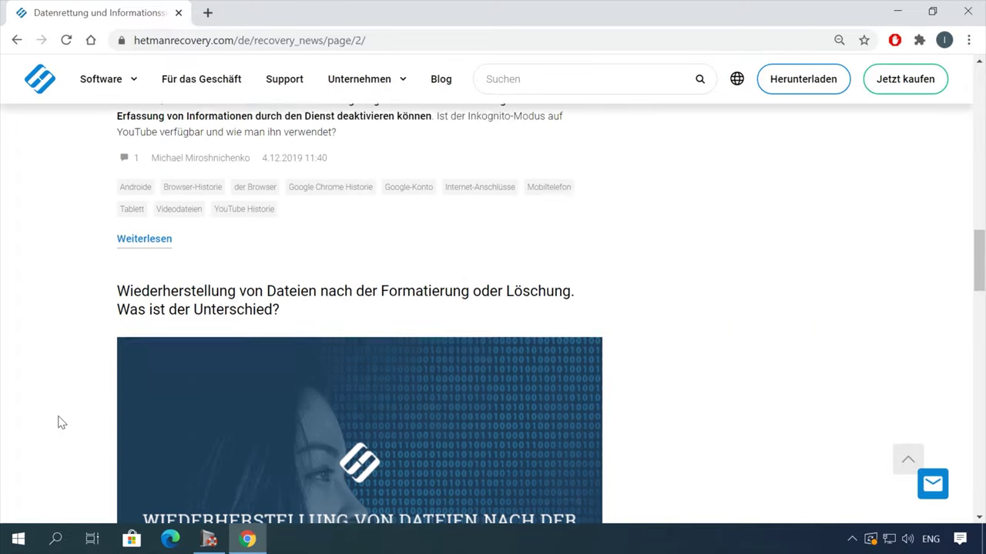
scroll(62, 417, "down", 2)
left_click(397, 163)
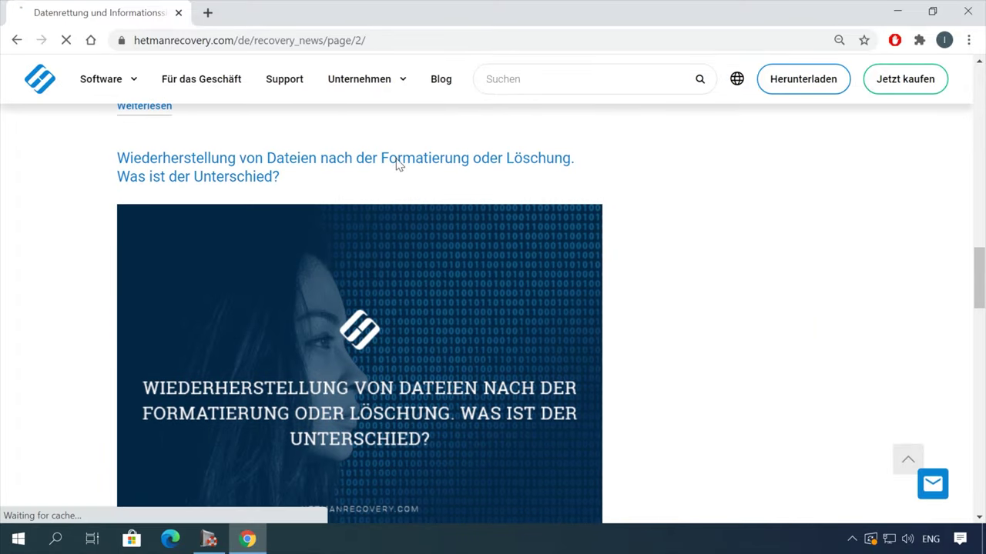
scroll(593, 314, "down", 10)
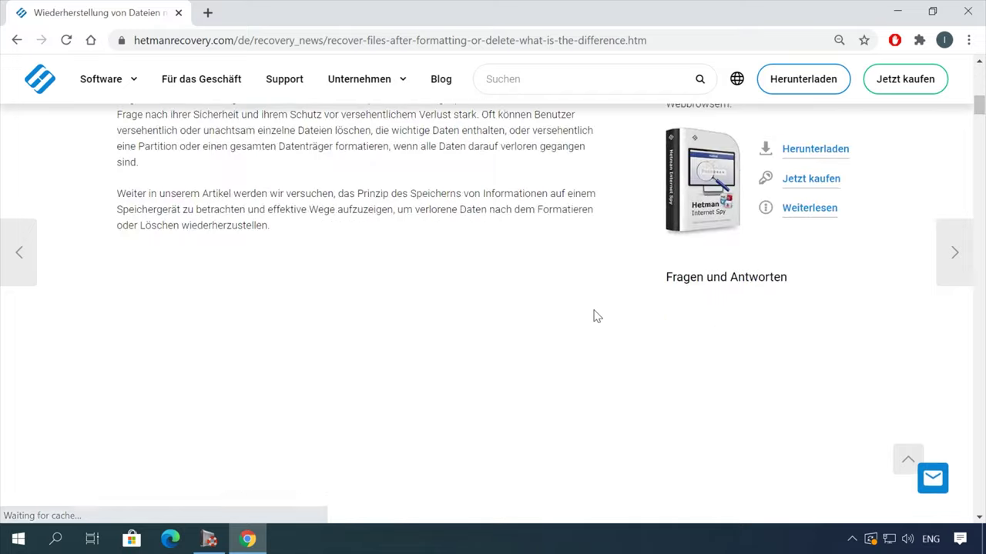
scroll(594, 314, "down", 10)
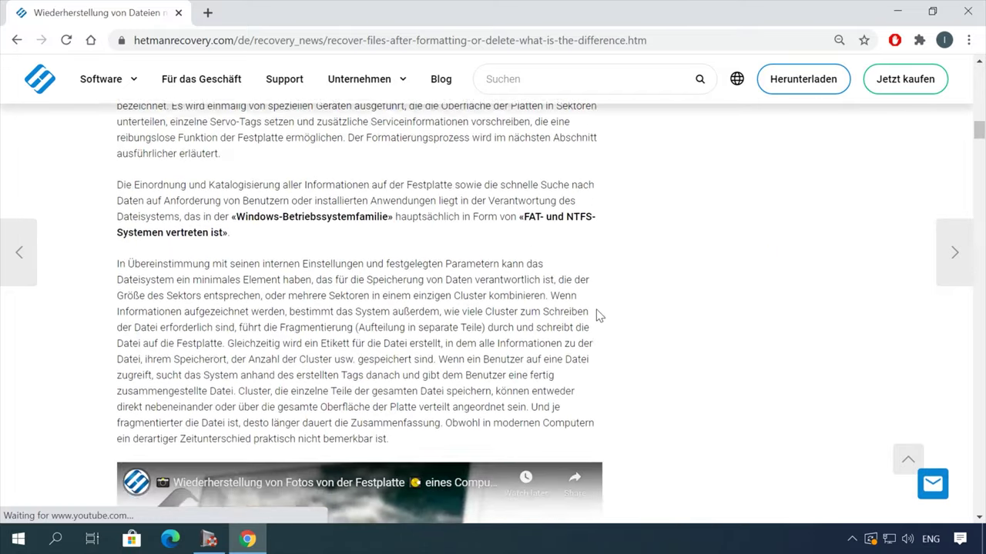
scroll(609, 316, "down", 10)
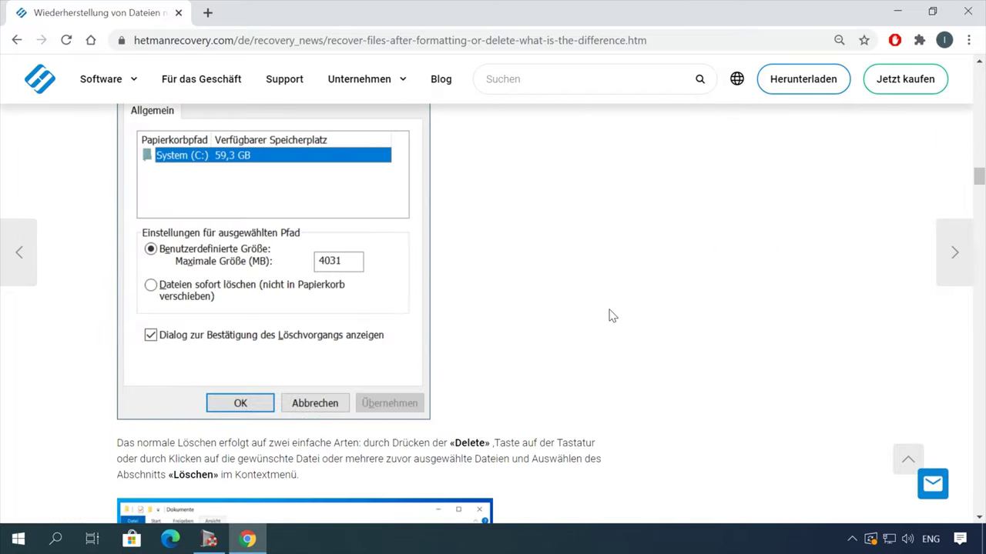
scroll(608, 316, "down", 9)
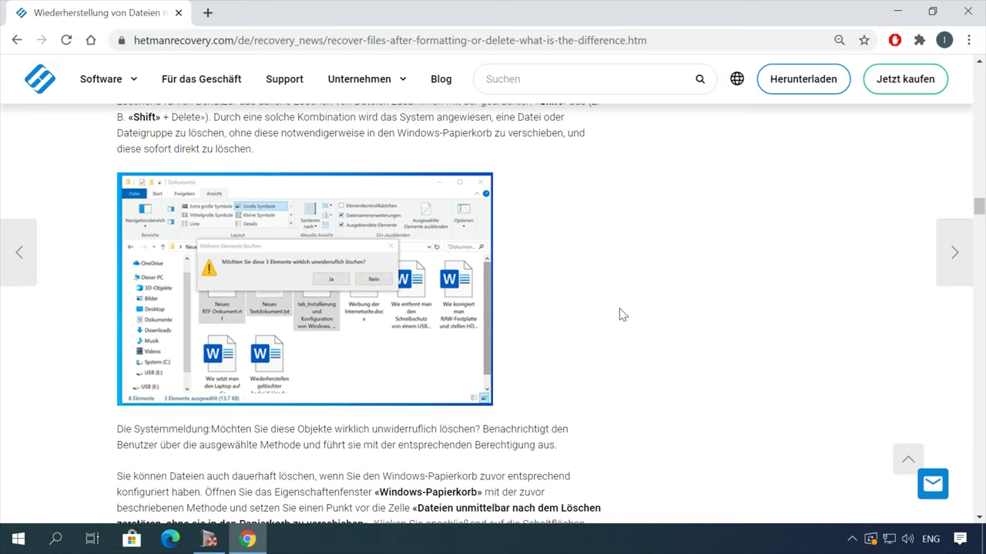
left_click(933, 484)
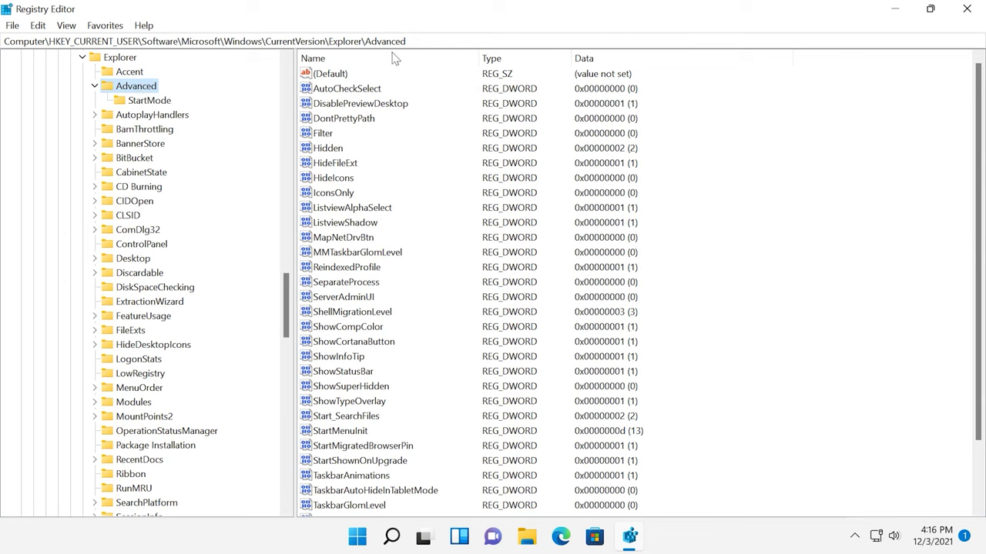
In the Registry Editor, create a DWORD (32-bit) value named TaskbarSi in the Explorer\Advanced key and set its data to 0
mouse_move(724, 154)
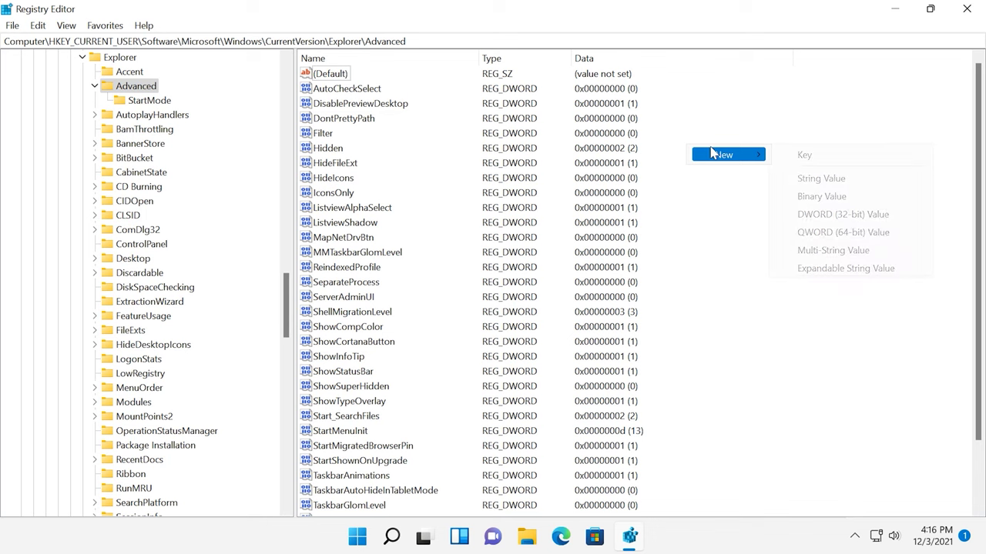
left_click(839, 213)
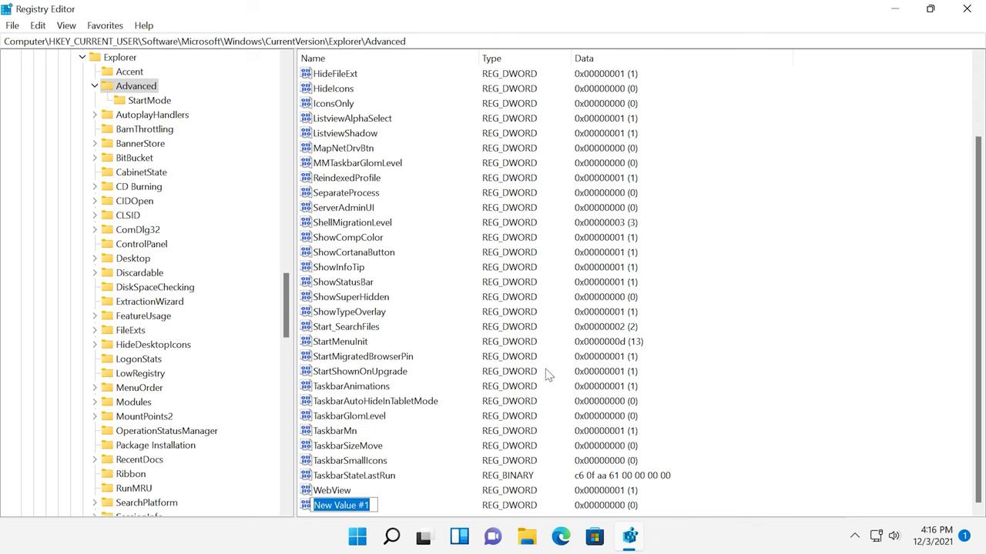
type("TaskbarSi")
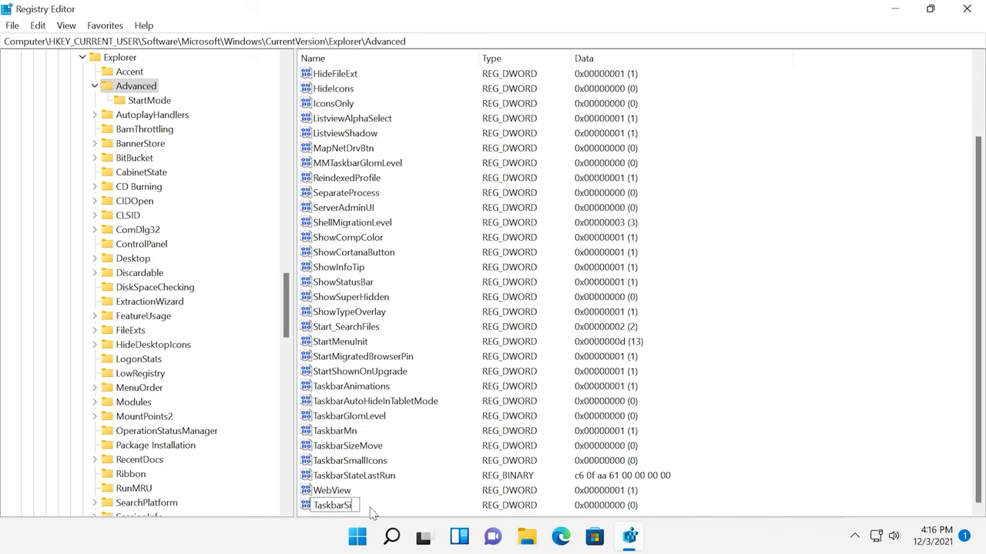
key("Return")
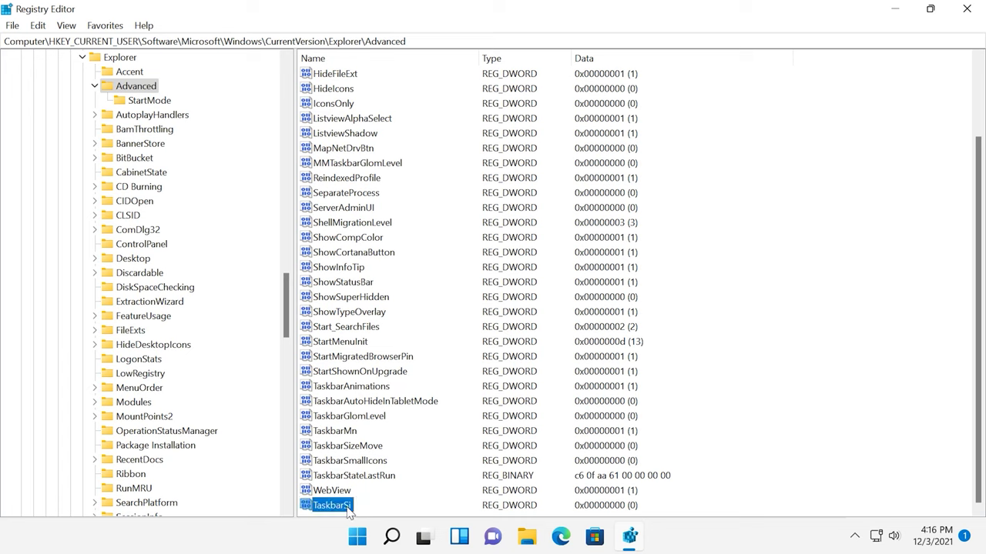
right_click(348, 509)
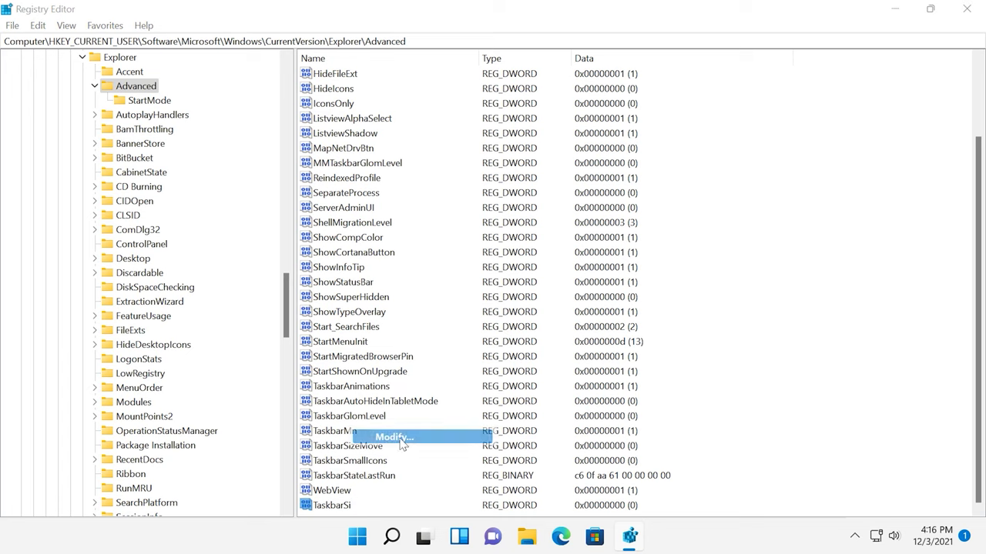
left_click(402, 439)
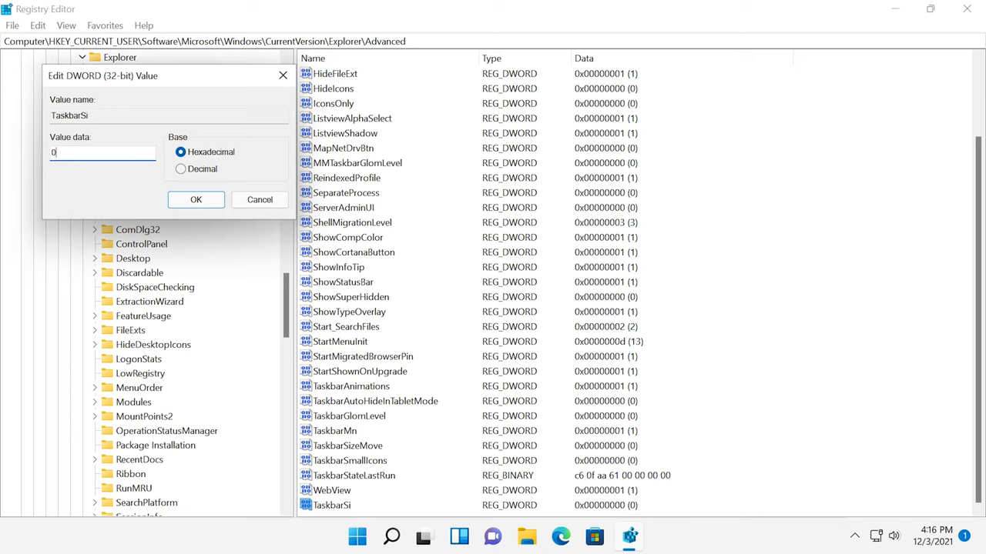
left_click(196, 201)
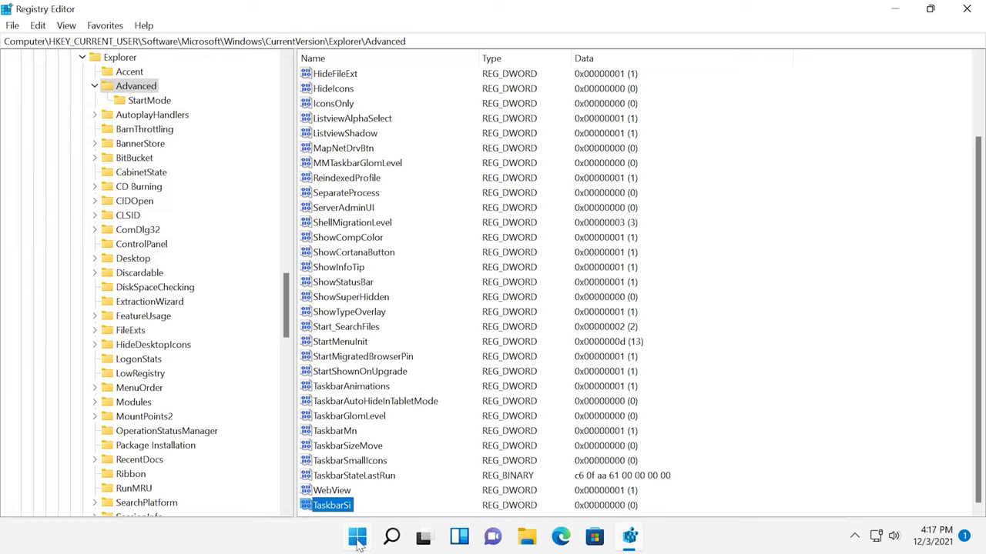
Restart the computer to apply the TaskbarSi registry change
left_click(358, 539)
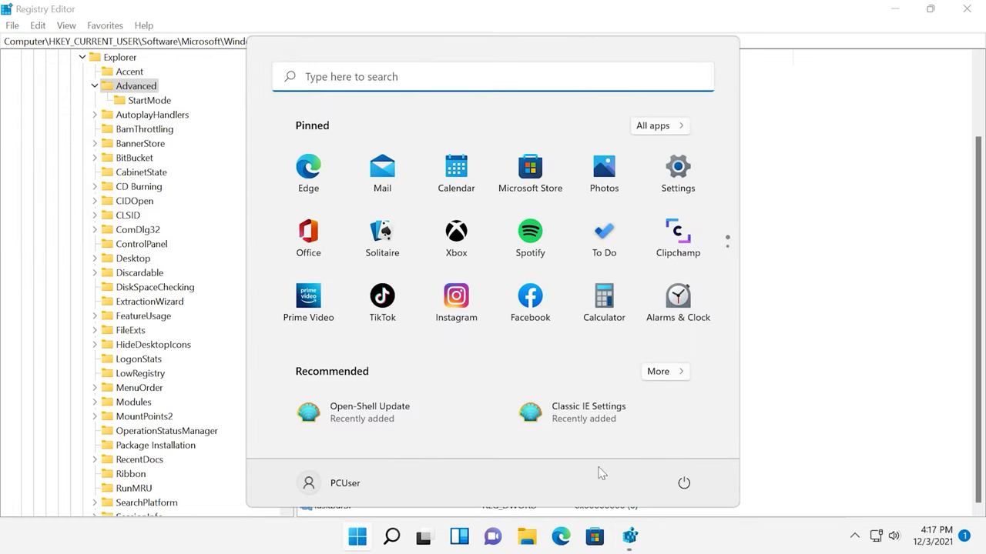
left_click(683, 485)
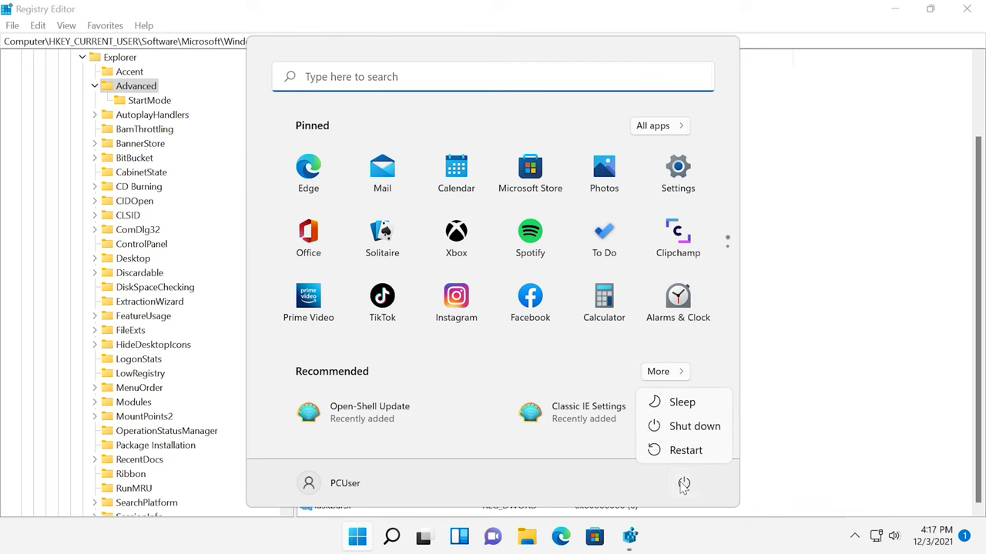
left_click(686, 453)
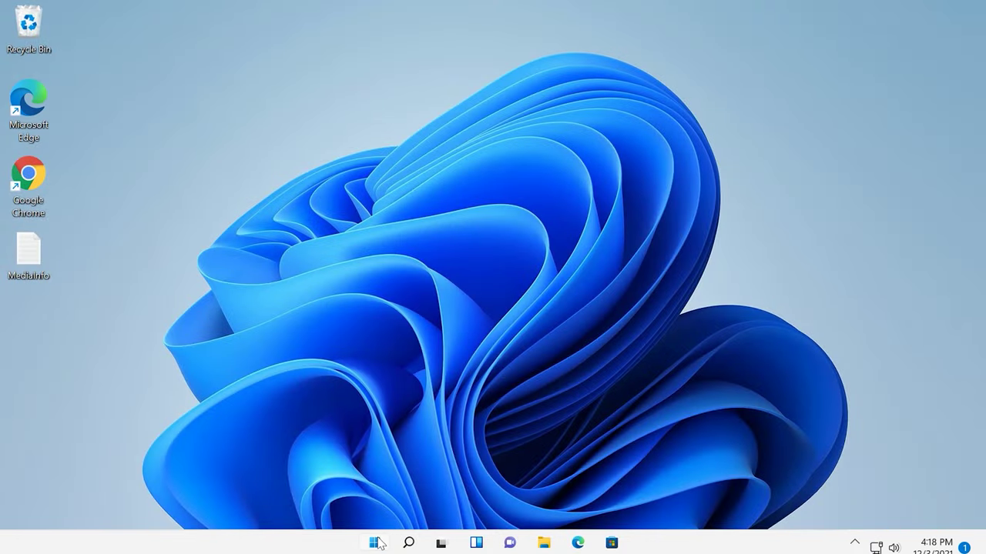
Check the resized taskbar by opening and closing the Start menu and the Windows search panel
left_click(375, 543)
left_click(377, 544)
left_click(409, 544)
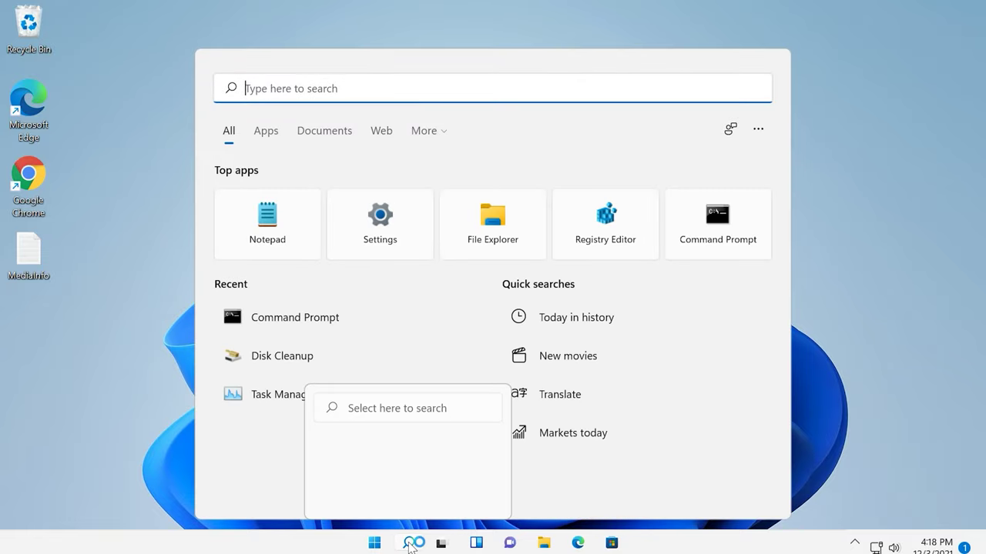
left_click(411, 543)
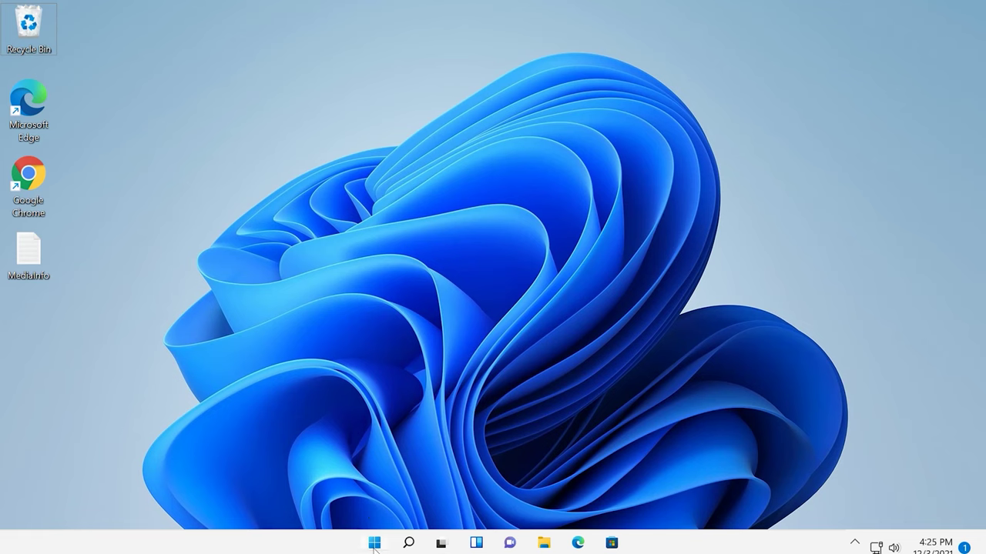
Run regedit with administrator approval and go to the HKEY_CURRENT_USER\Software\Microsoft\Windows\CurrentVersion\Explorer\StuckRects3 key
right_click(375, 546)
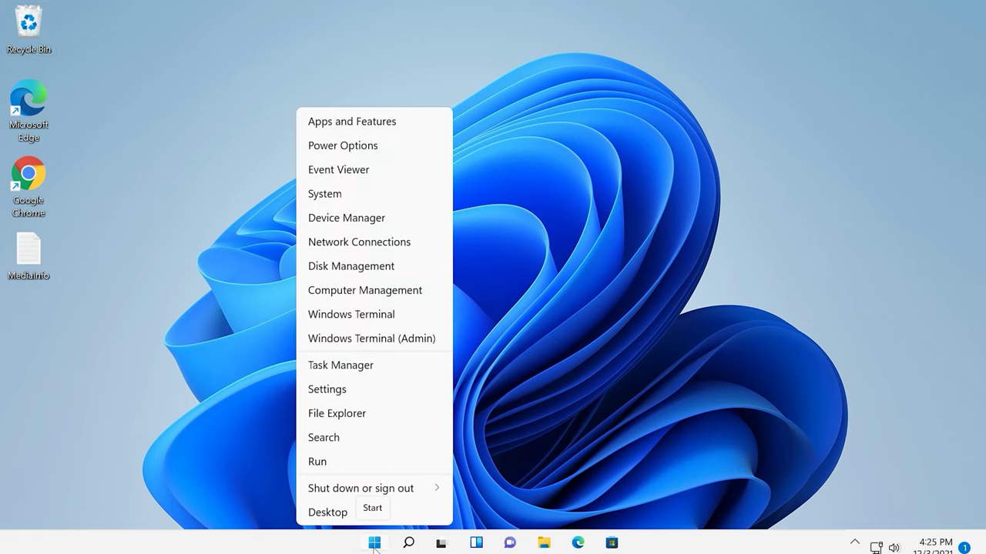
left_click(352, 462)
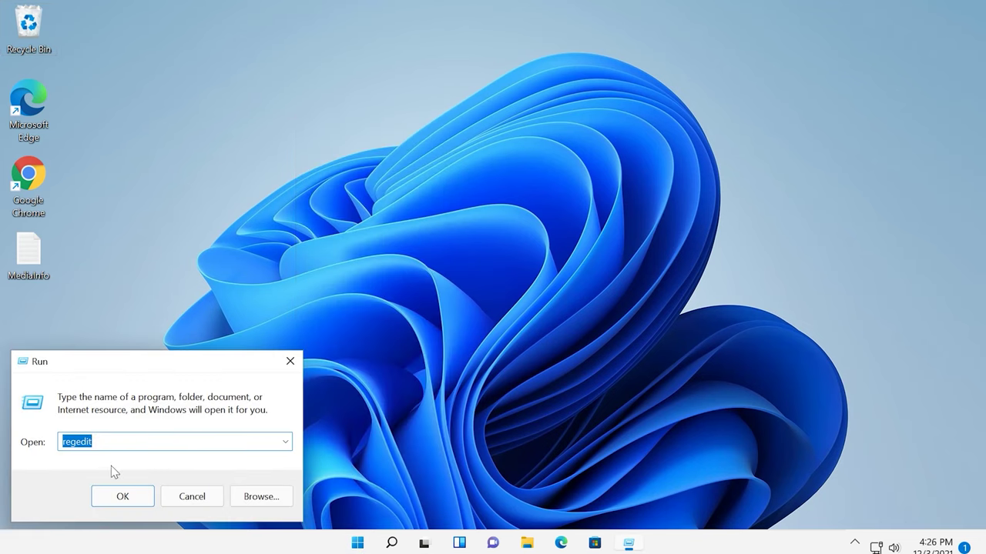
left_click(122, 496)
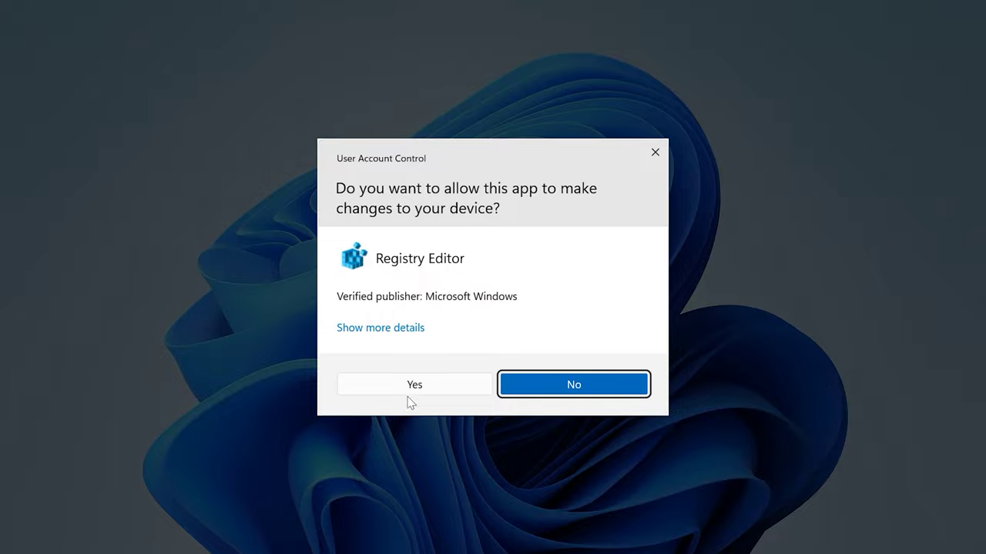
left_click(414, 385)
left_click_drag(416, 41, 25, 44)
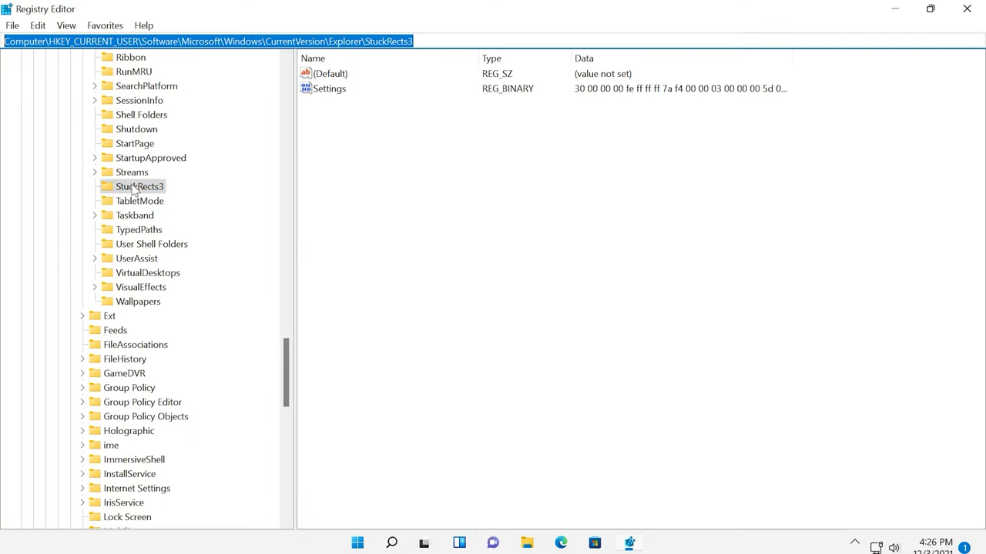
left_click(195, 189)
In the Settings binary value of StuckRects3, set the fifth byte of row 00000008 to 01
right_click(339, 93)
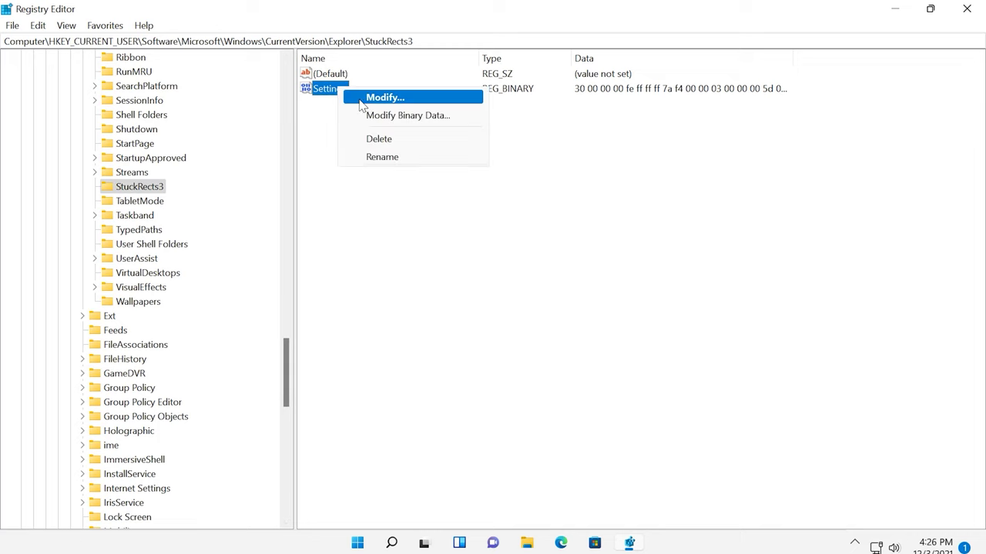
left_click(368, 100)
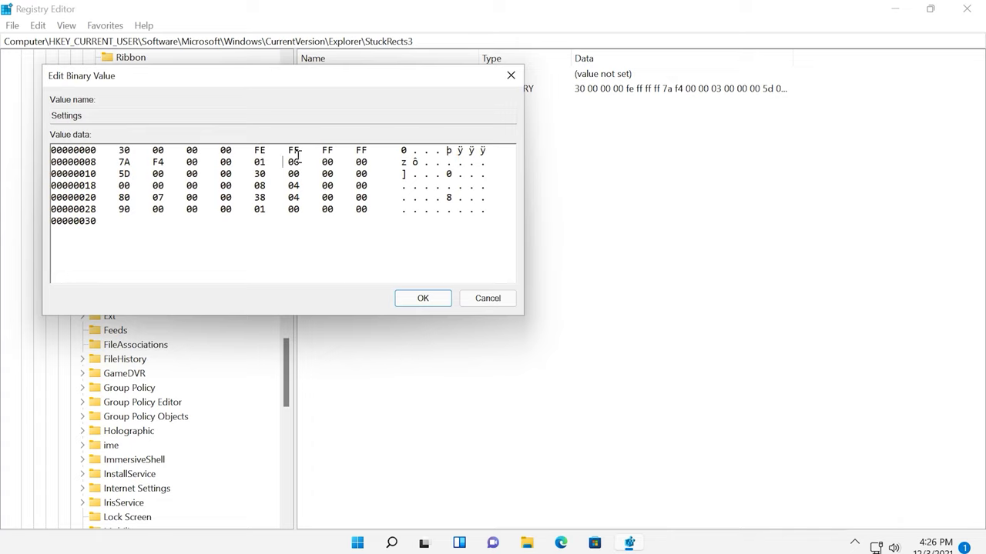
left_click(428, 302)
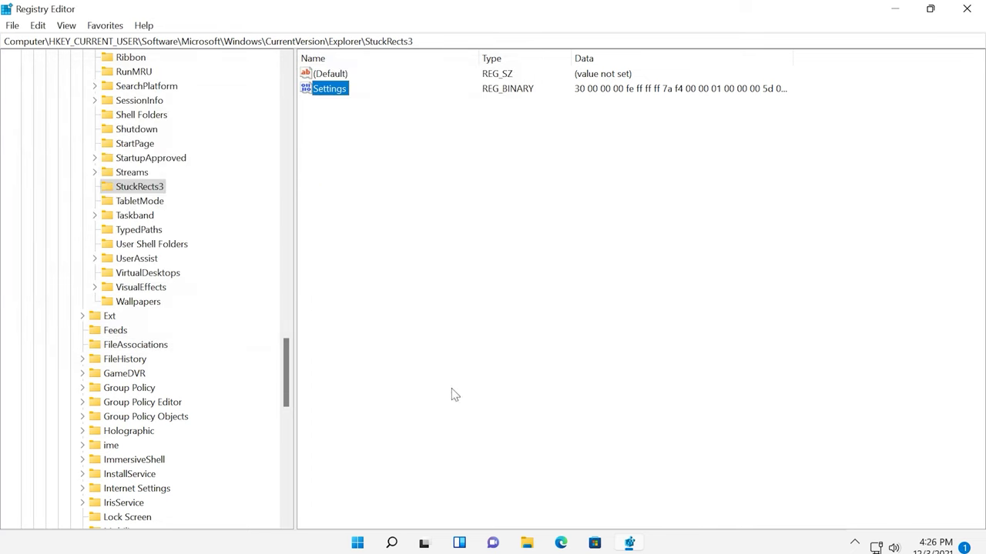
Restart the Windows Explorer process from Task Manager, and minimize the Task Manager and Registry Editor windows
right_click(356, 544)
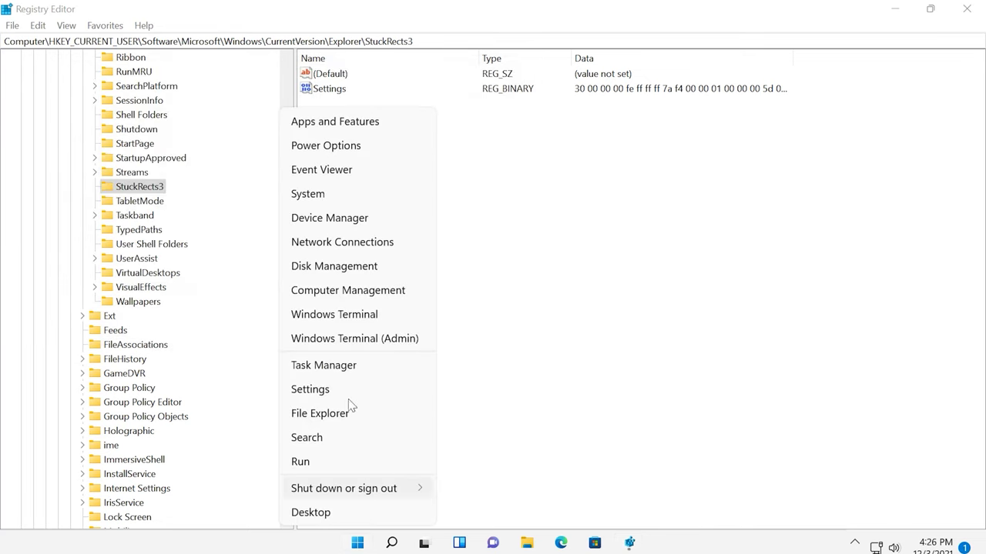
left_click(310, 369)
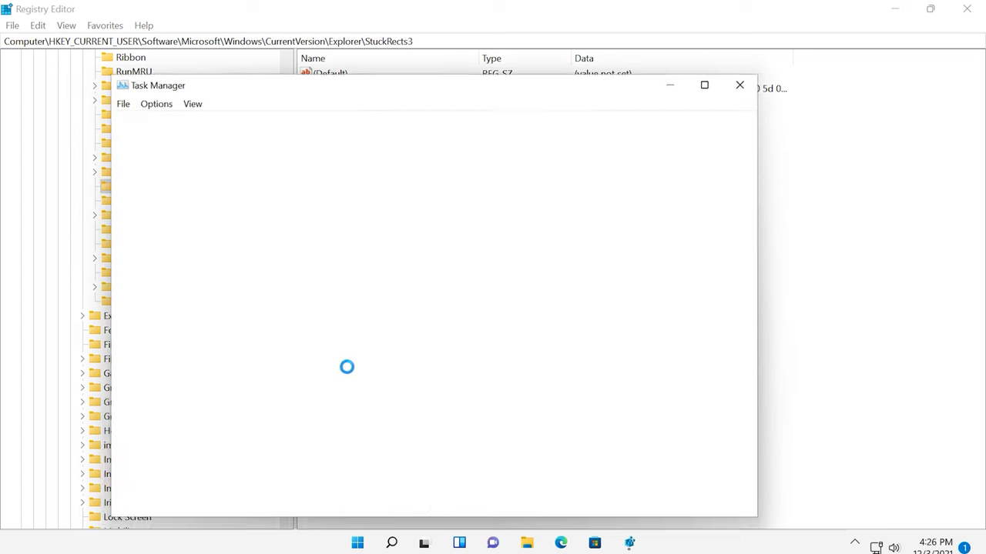
scroll(739, 247, "down", 10)
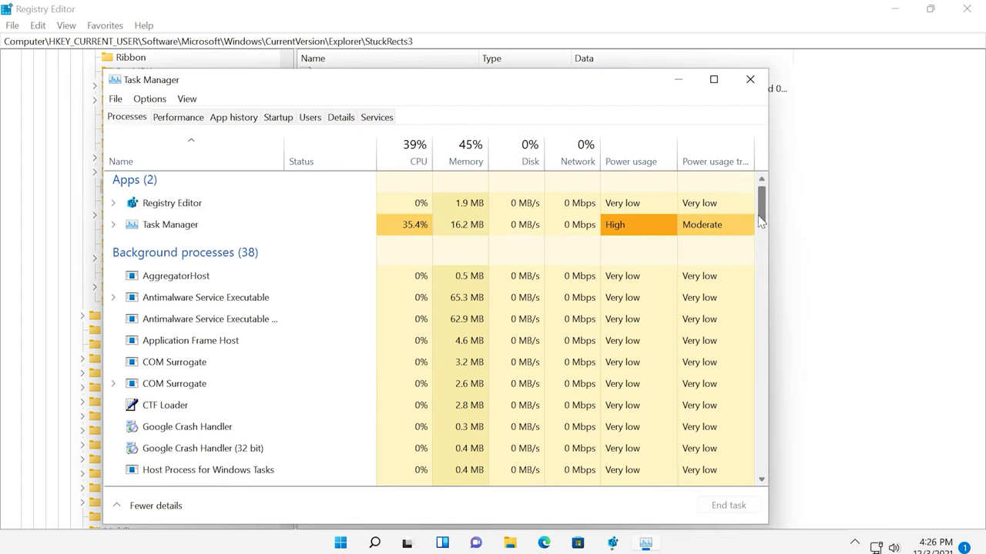
scroll(752, 278, "down", 8)
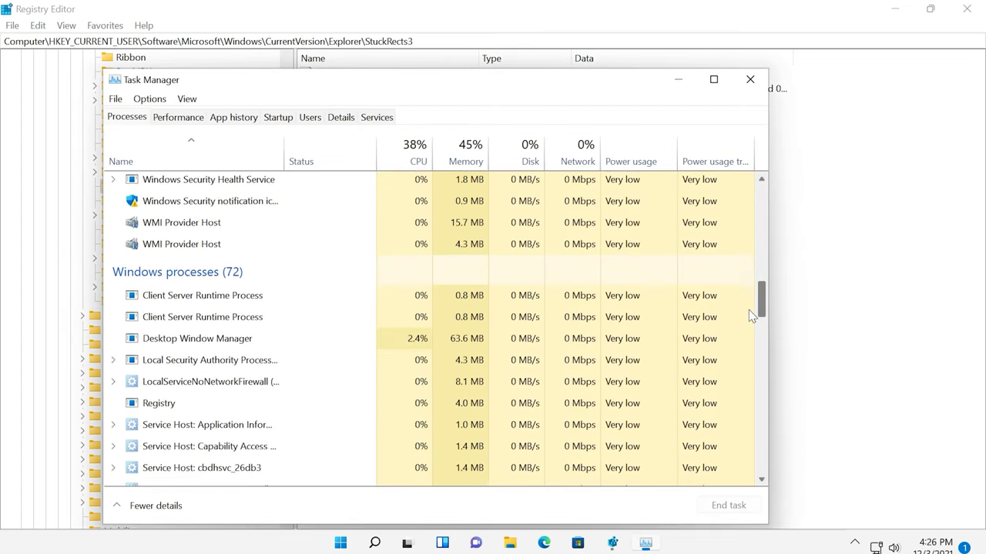
scroll(747, 342, "down", 10)
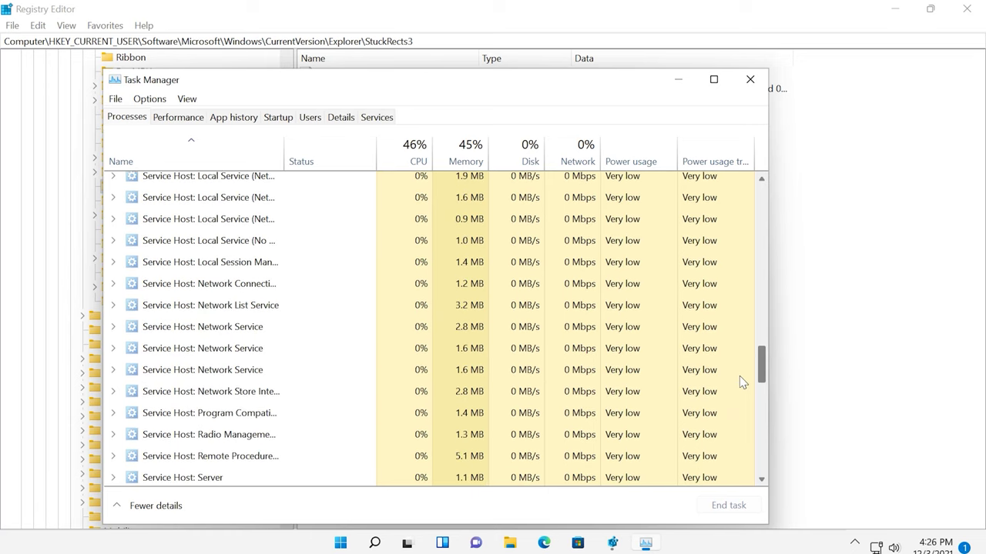
scroll(738, 408, "down", 7)
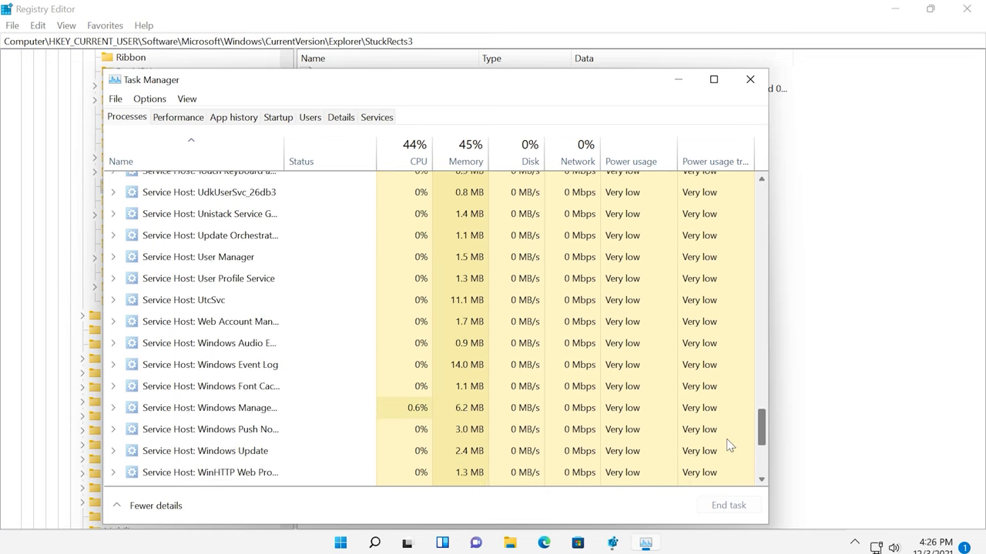
scroll(724, 459, "down", 1)
left_click(253, 444)
left_click(742, 511)
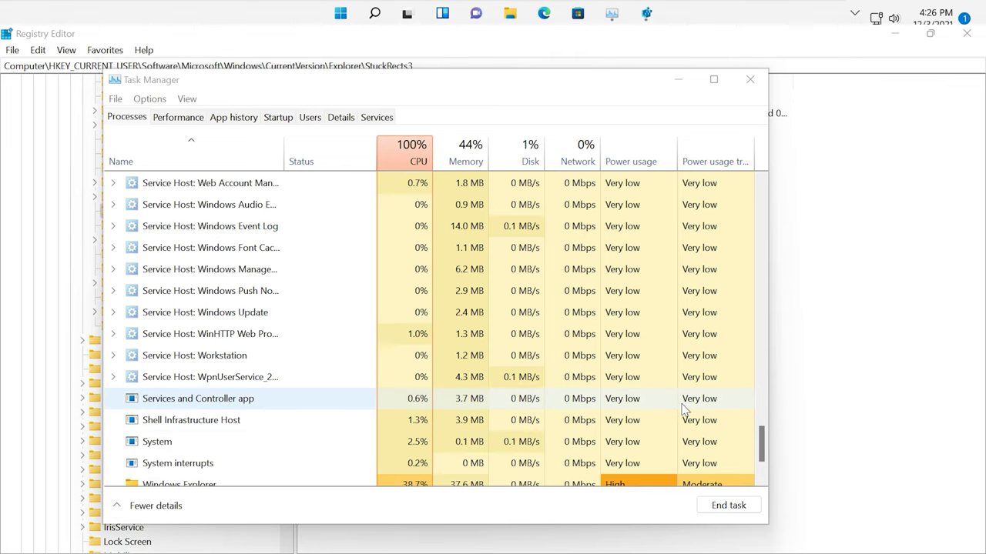
left_click(677, 81)
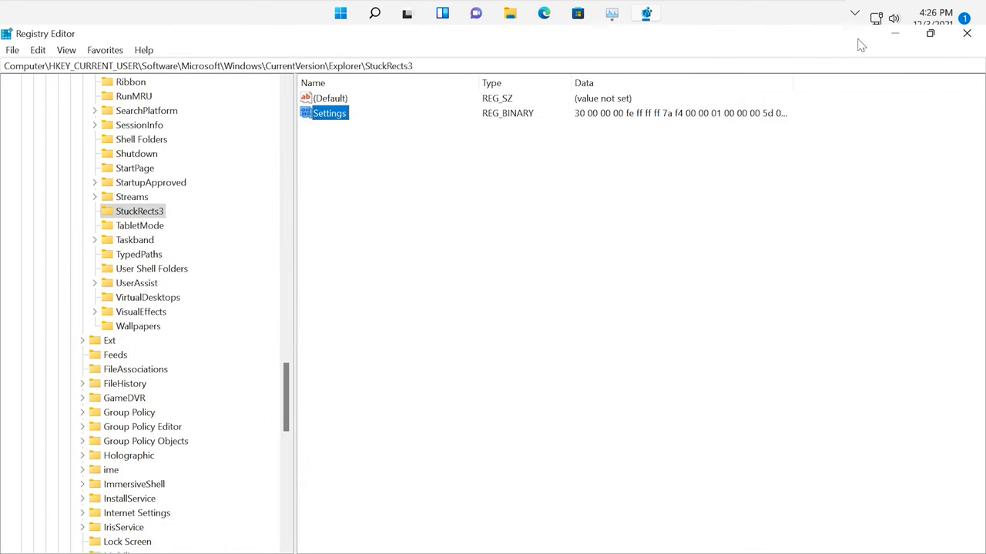
left_click(898, 36)
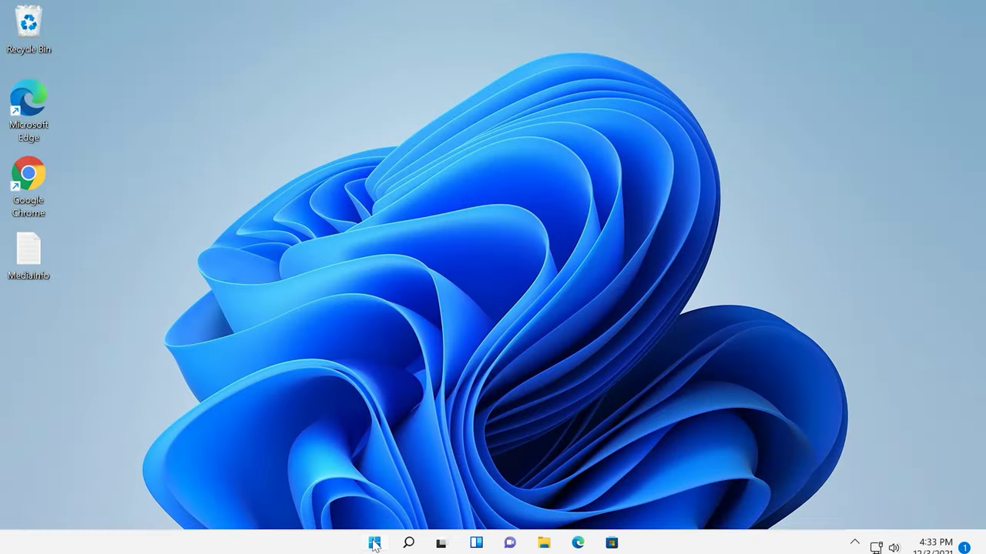
In Windows Settings, open the default file and link types page for Microsoft Edge under Default apps
key("super")
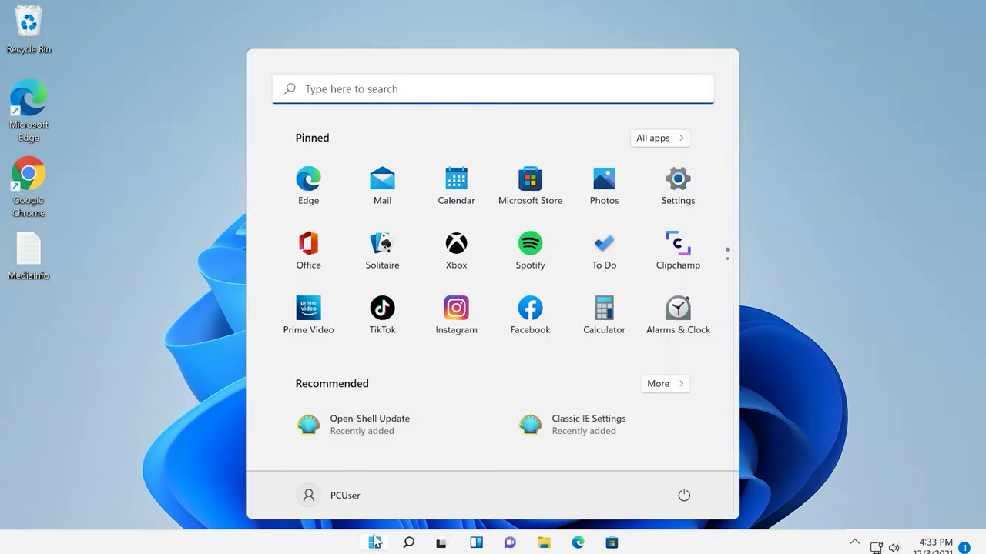
left_click(675, 207)
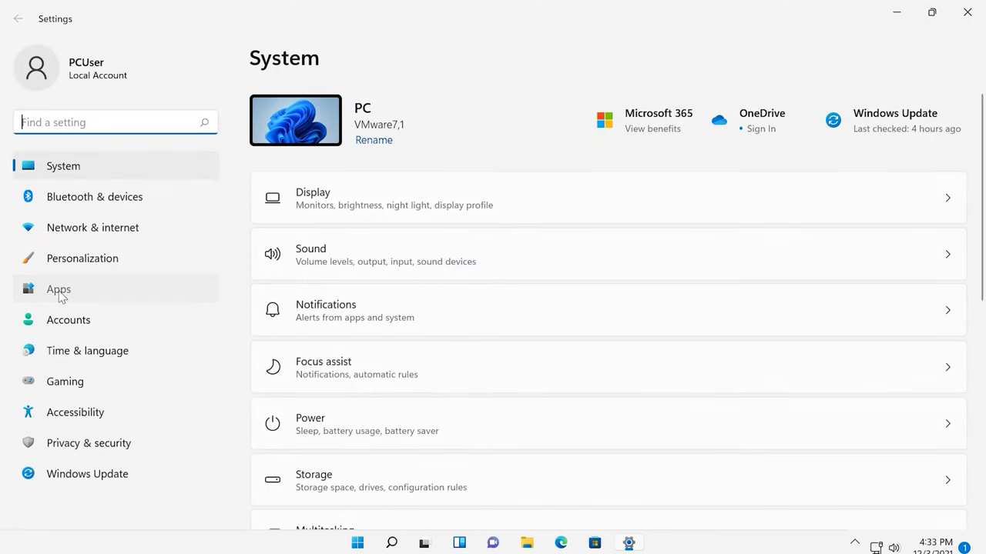
left_click(61, 296)
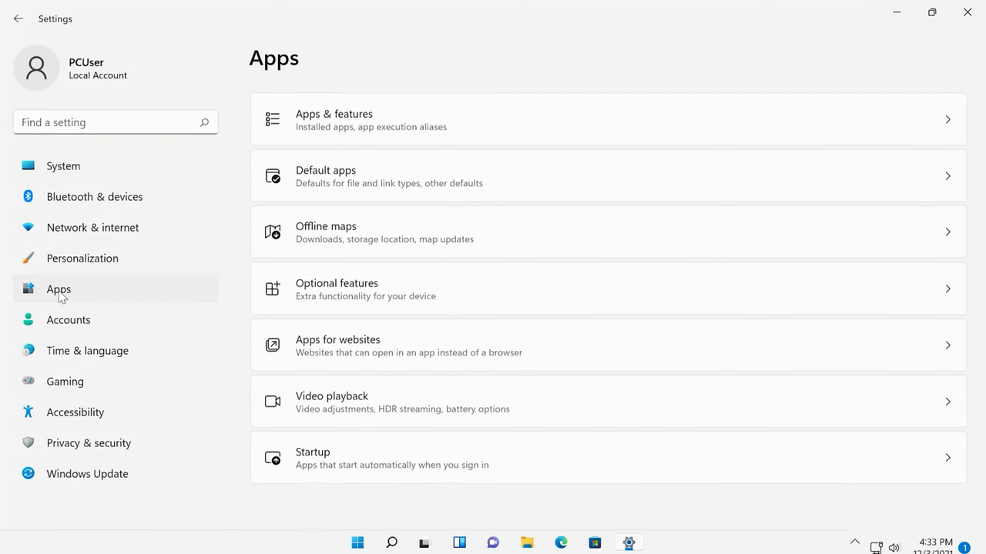
left_click(377, 188)
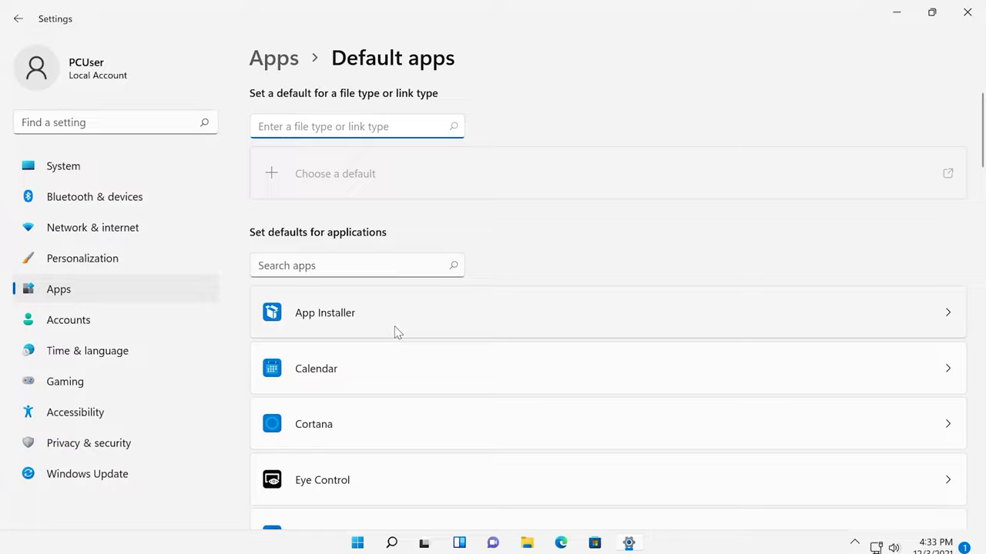
scroll(398, 332, "down", 3)
scroll(397, 333, "down", 6)
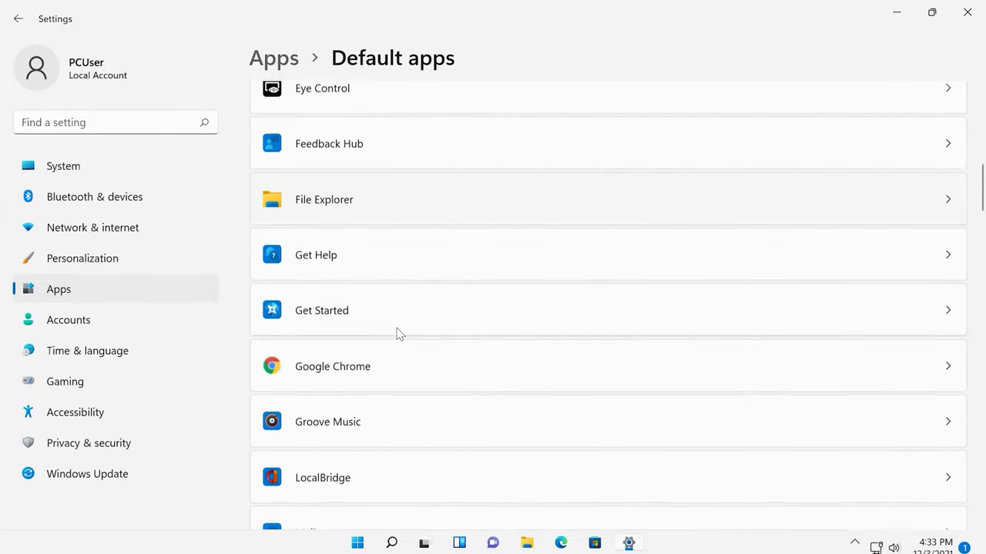
scroll(397, 332, "down", 4)
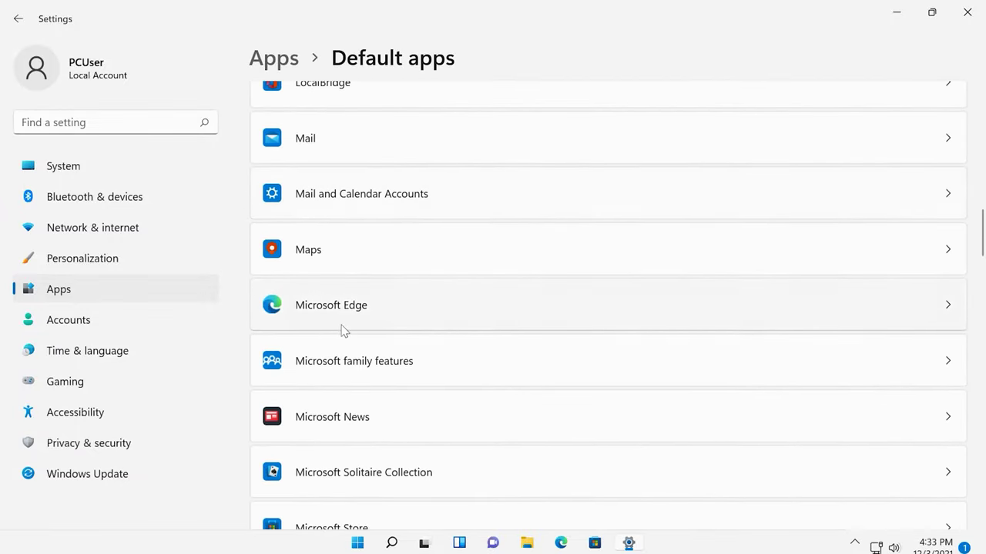
left_click(345, 329)
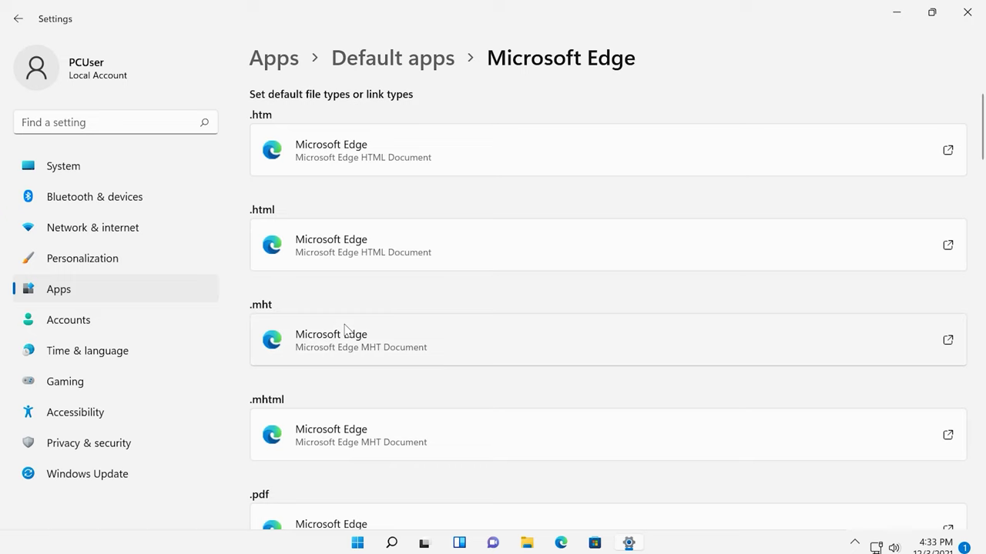
Set Google Chrome as the default app for .htm and .html files
left_click(949, 154)
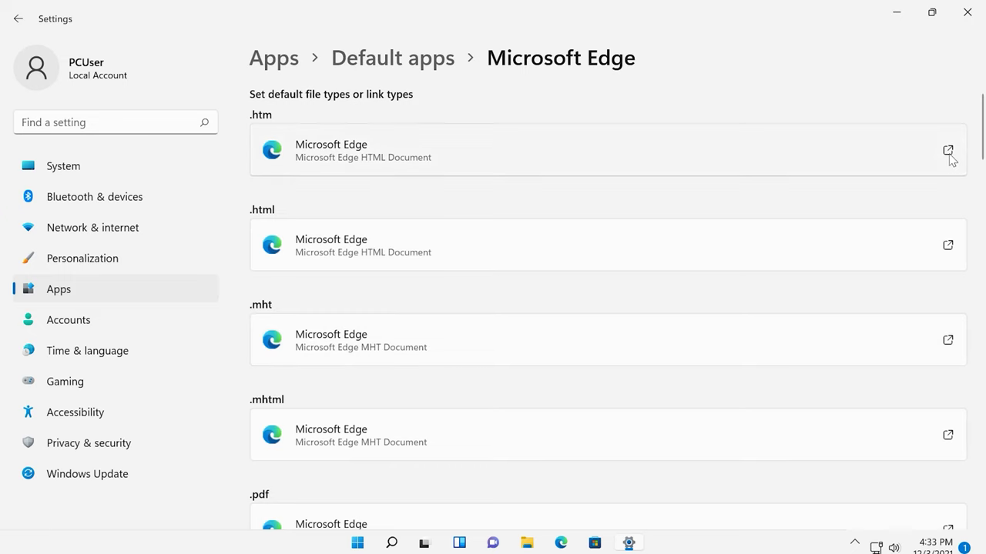
left_click(432, 352)
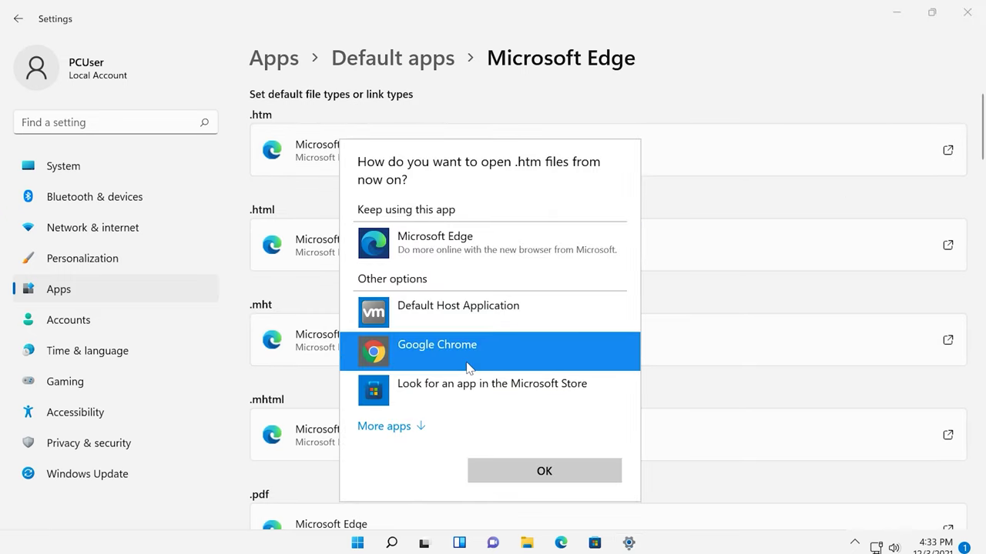
left_click(566, 474)
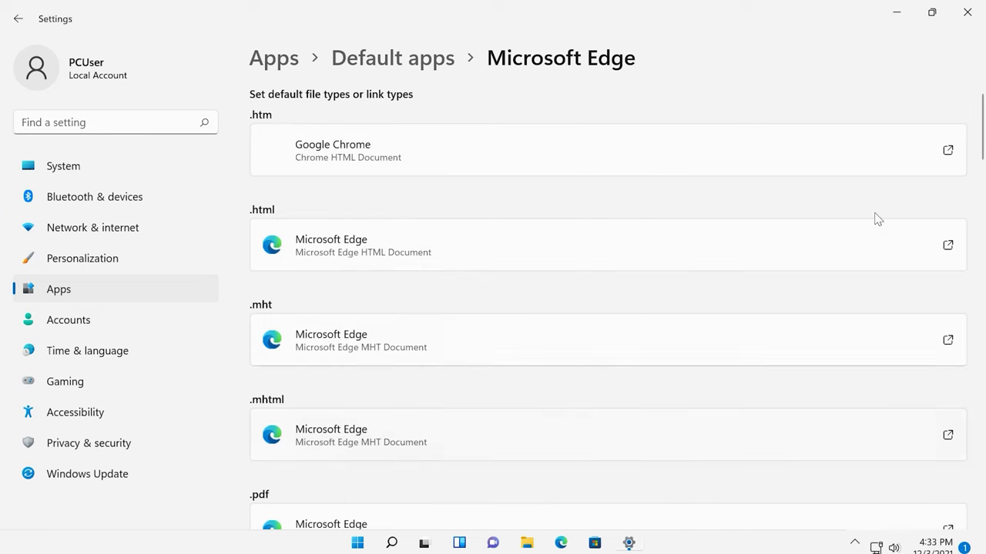
left_click(948, 246)
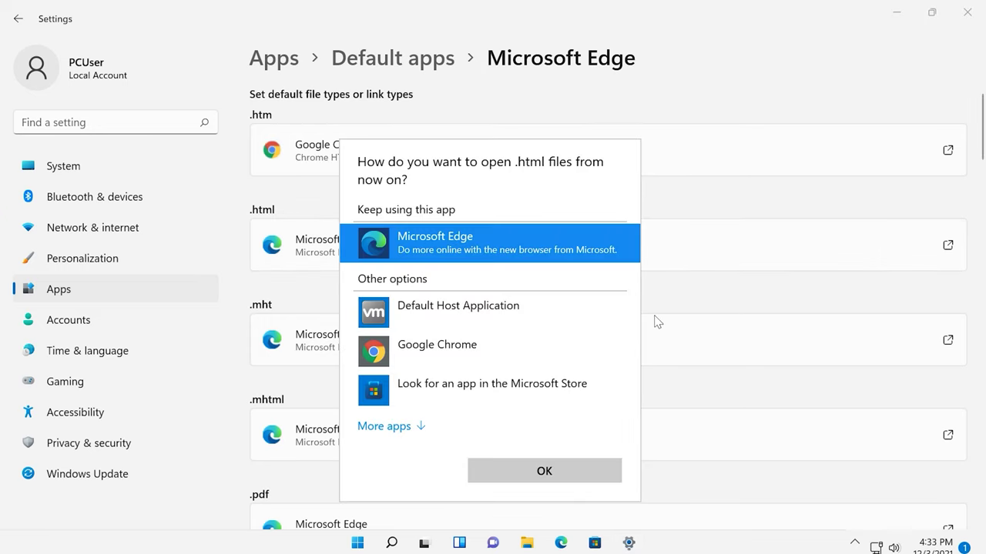
left_click(466, 351)
left_click(586, 469)
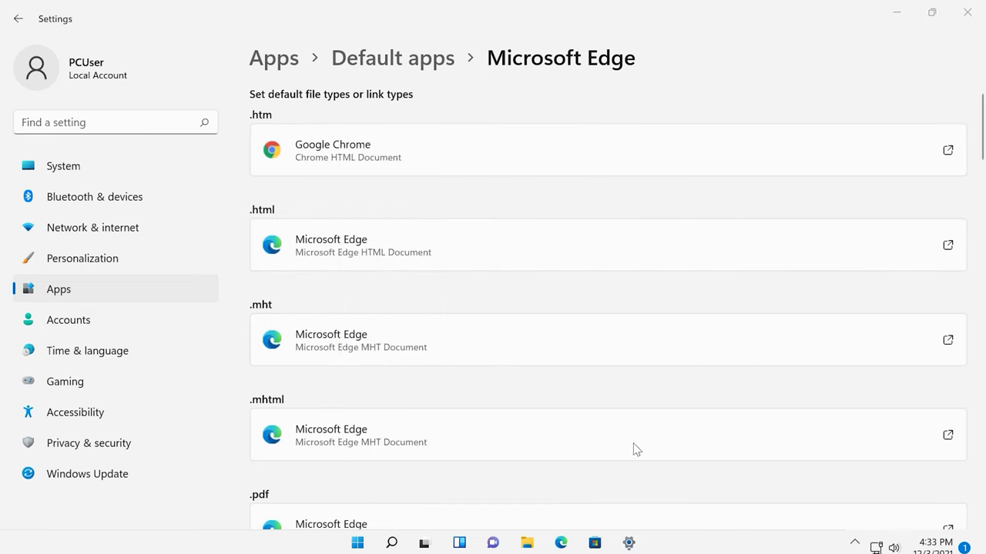
Set Google Chrome as the default app for .pdf files
scroll(771, 359, "down", 2)
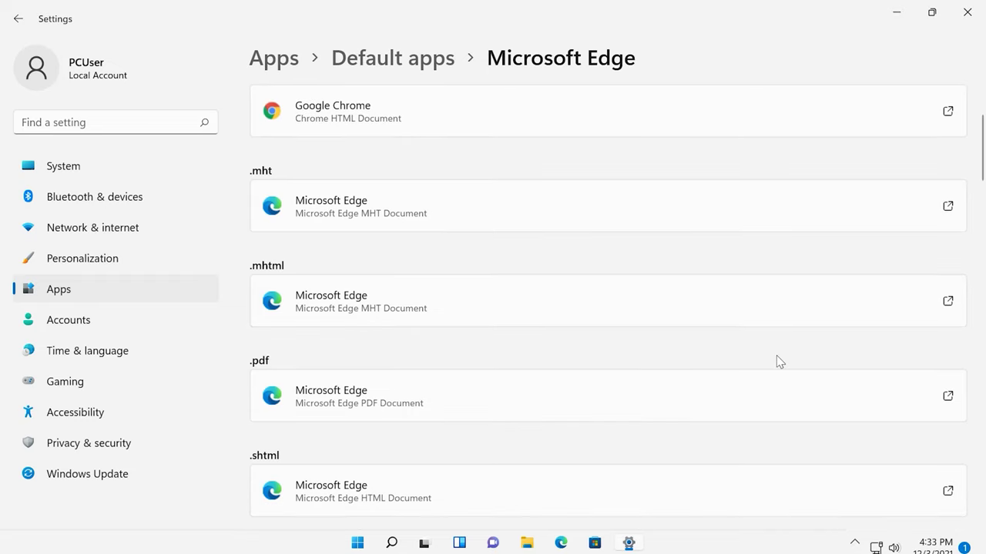
left_click(877, 399)
left_click(508, 323)
left_click(544, 432)
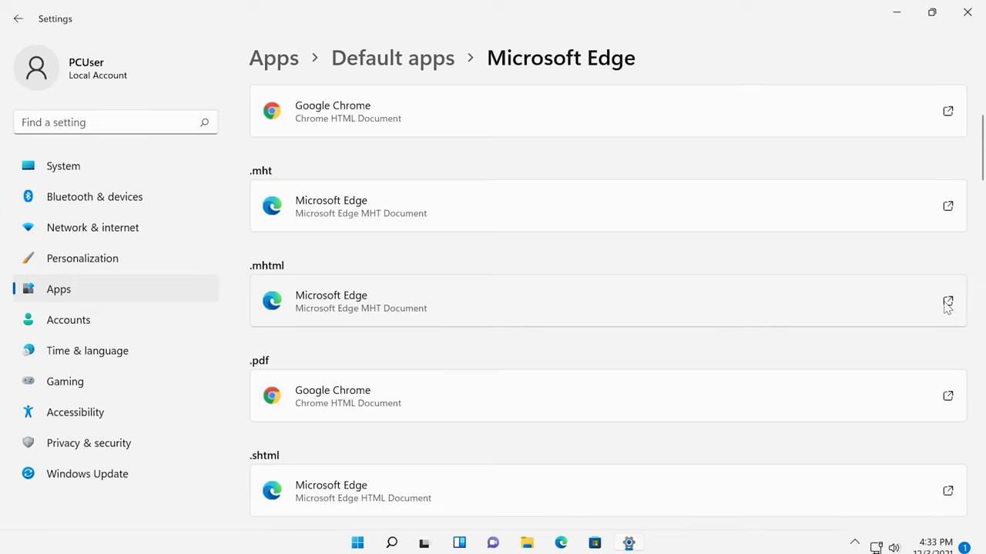
Open the default app selection for .mhtml files
left_click(868, 320)
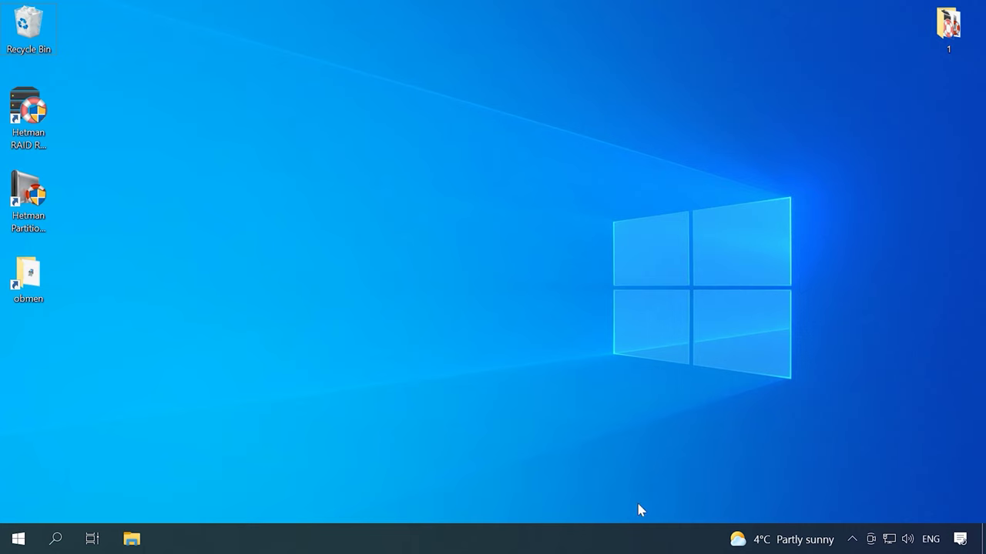
View the weather from the Windows 10 taskbar widget and from the weather app's hidden notification area icon in Windows 11
left_click(740, 539)
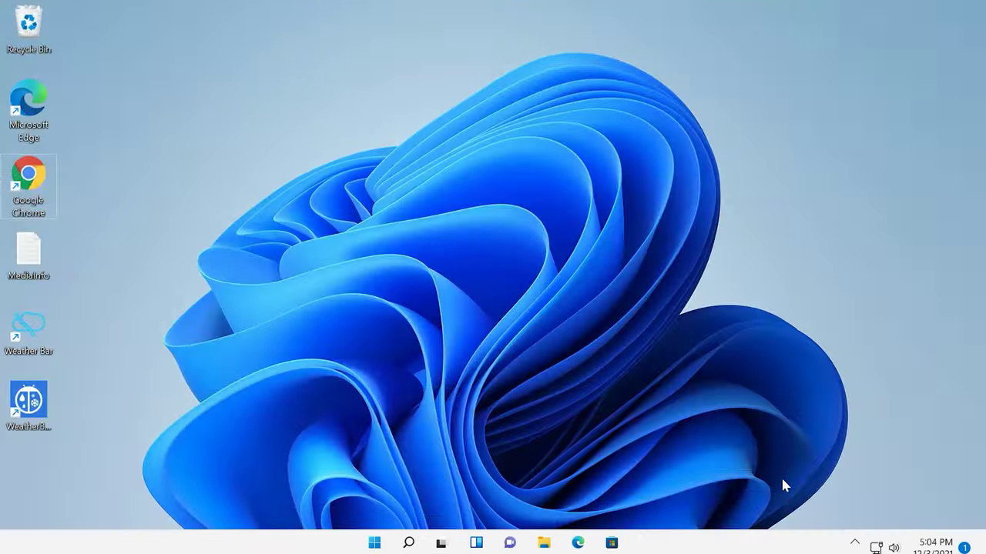
left_click(853, 543)
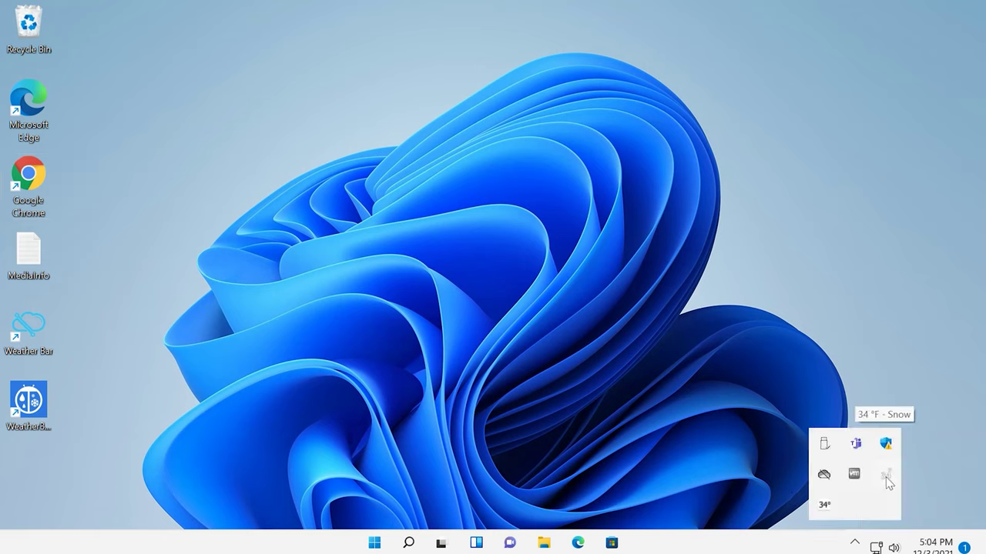
left_click(884, 476)
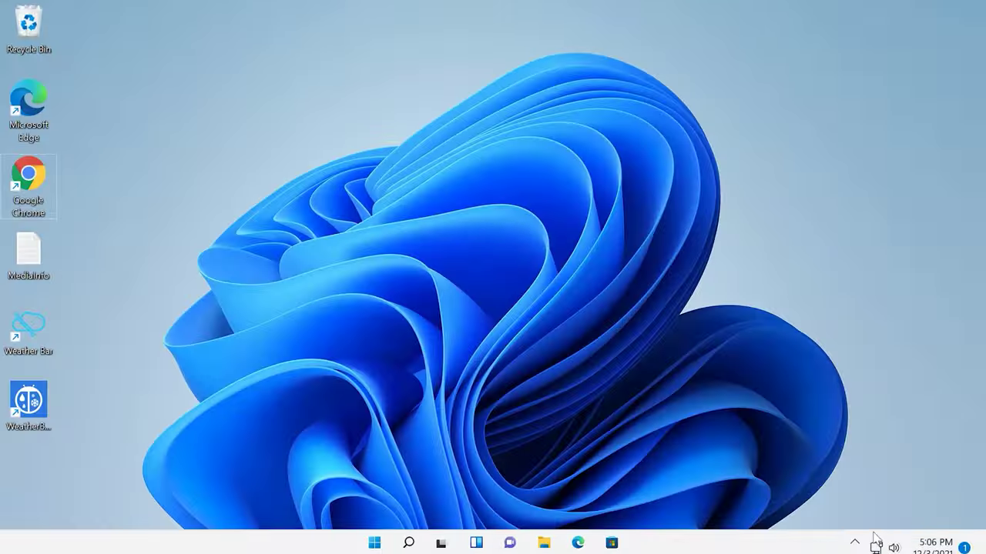
In the OneDrive settings, turn off starting OneDrive automatically at Windows sign-in and save the change
left_click(854, 545)
right_click(824, 476)
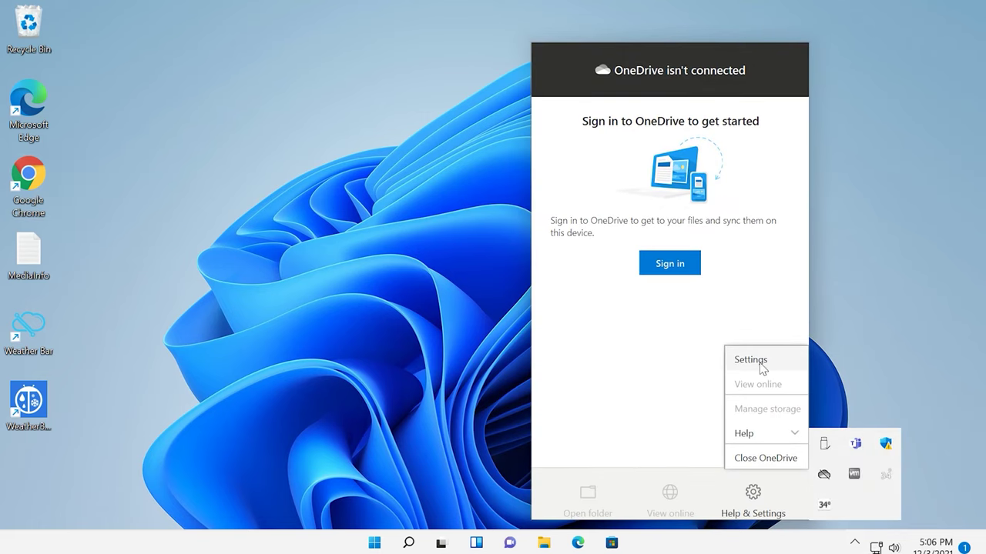
left_click(751, 360)
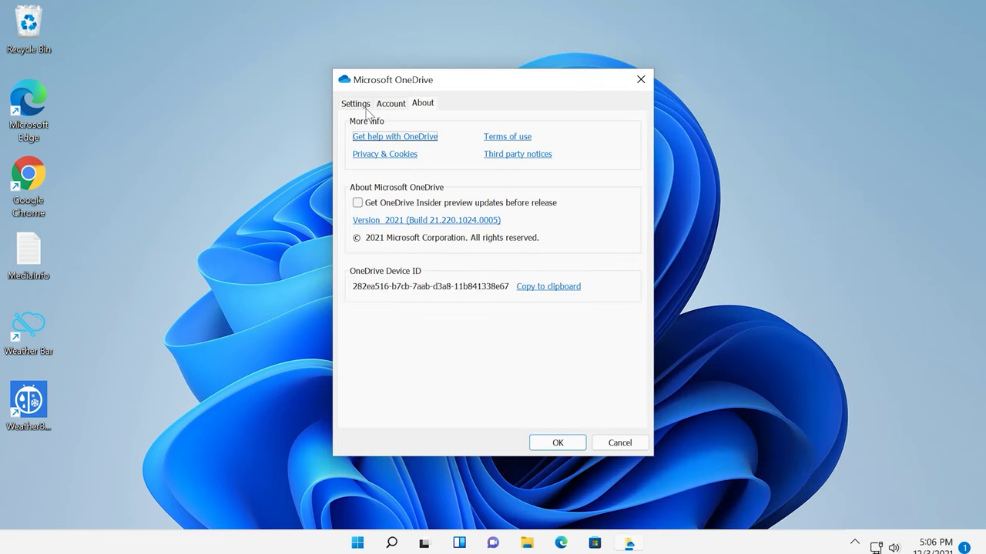
left_click(359, 105)
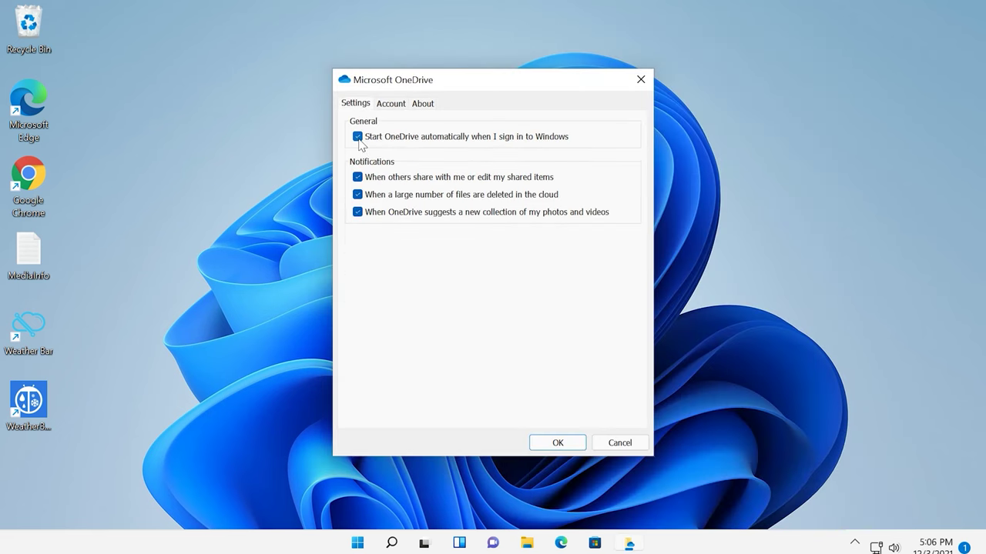
left_click(562, 444)
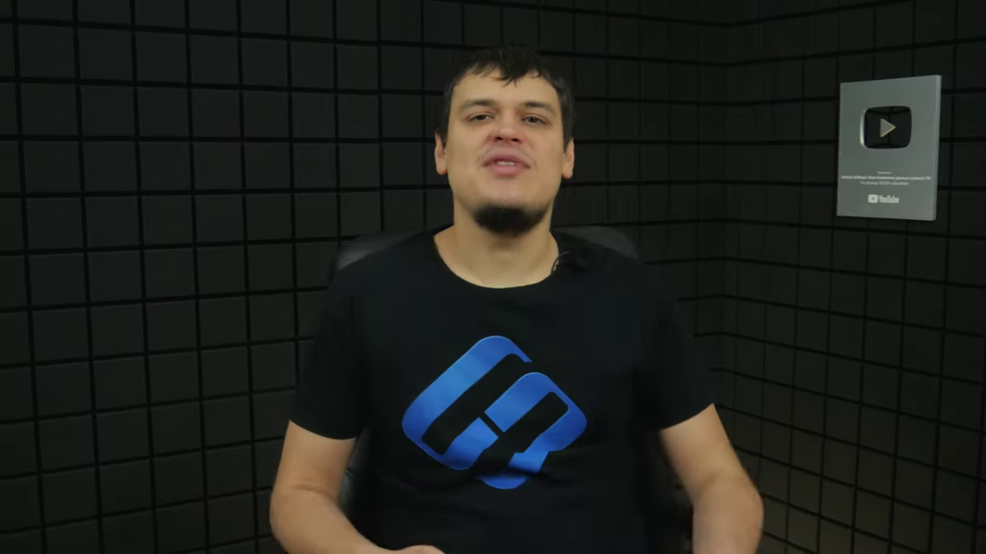